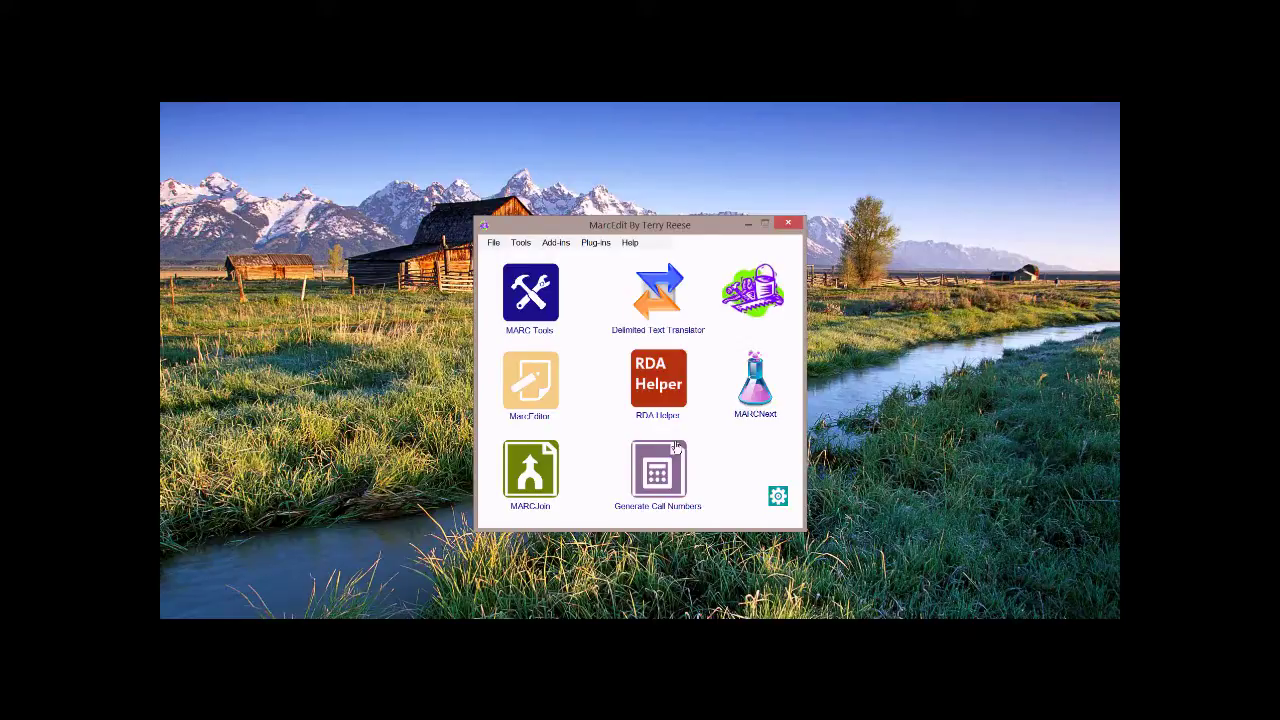
# - Open the MARCNext page from the MarcEdit launcher to see its conversion tools
pyautogui.click(764, 391)
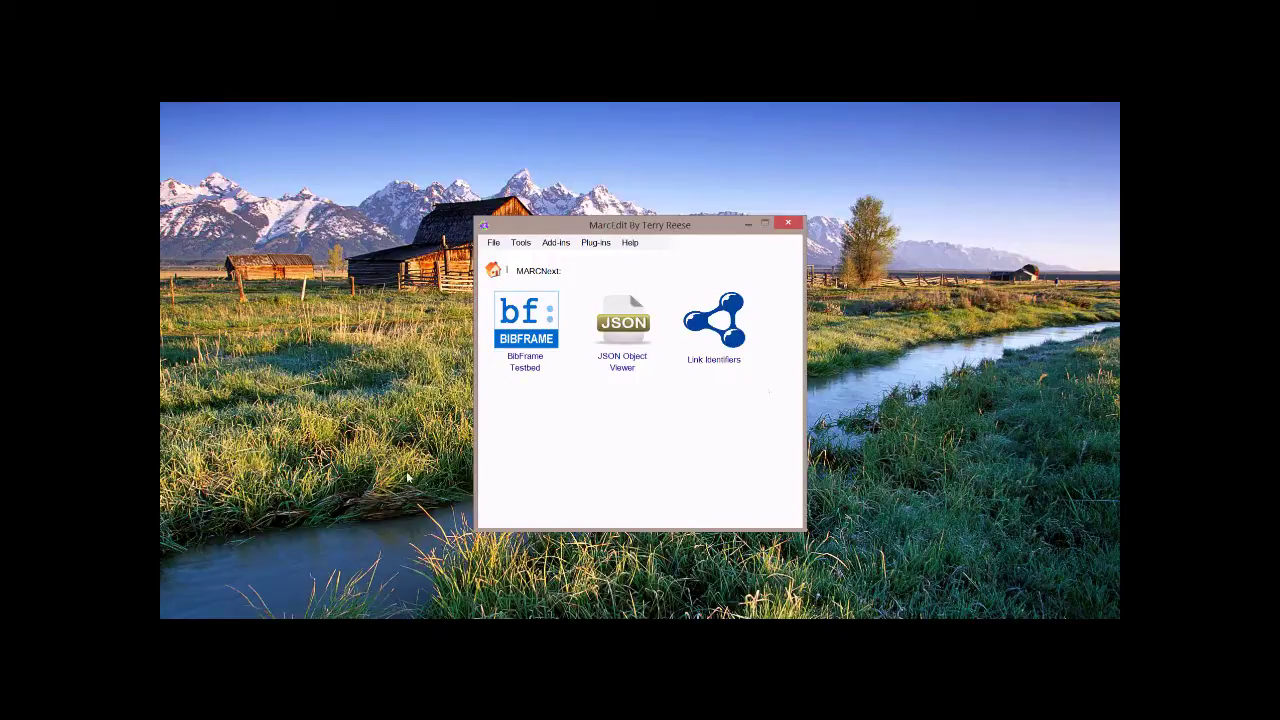
# - Convert z39.50_downloads.mrc from the Desktop to a .mrk file with MarcBreaker
pyautogui.moveTo(238, 616)
pyautogui.click(238, 568)
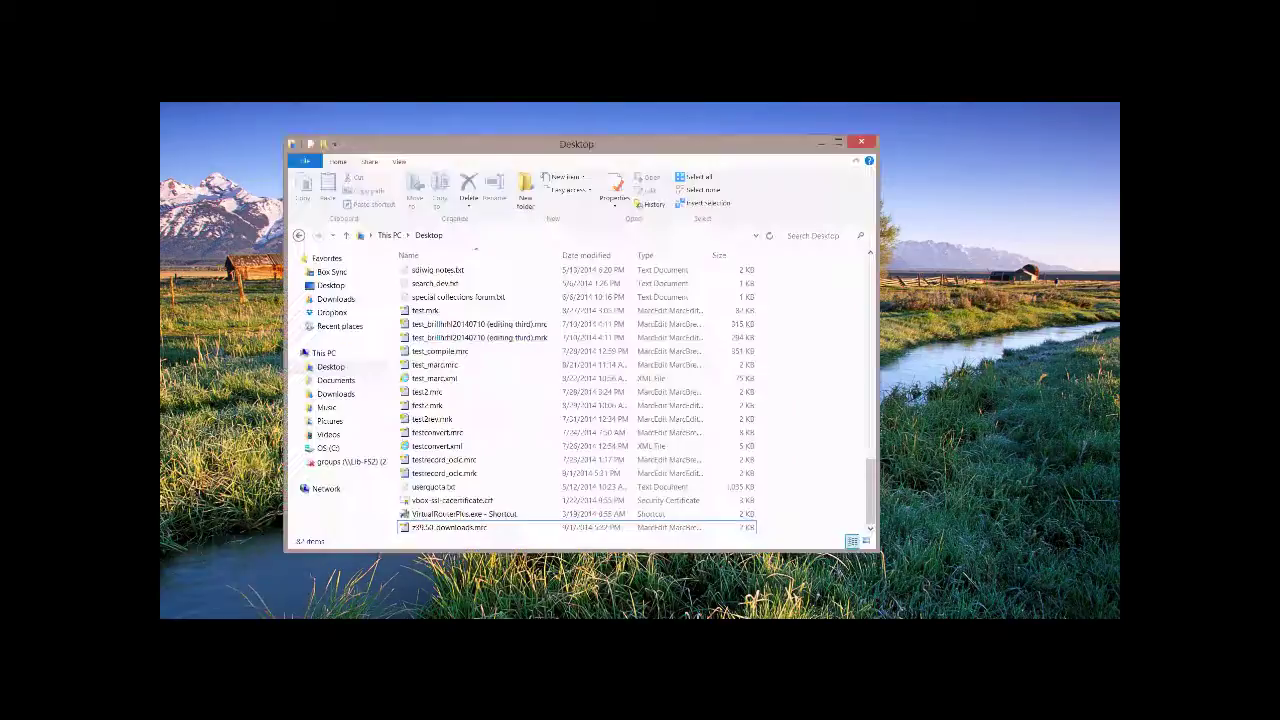
pyautogui.click(440, 527)
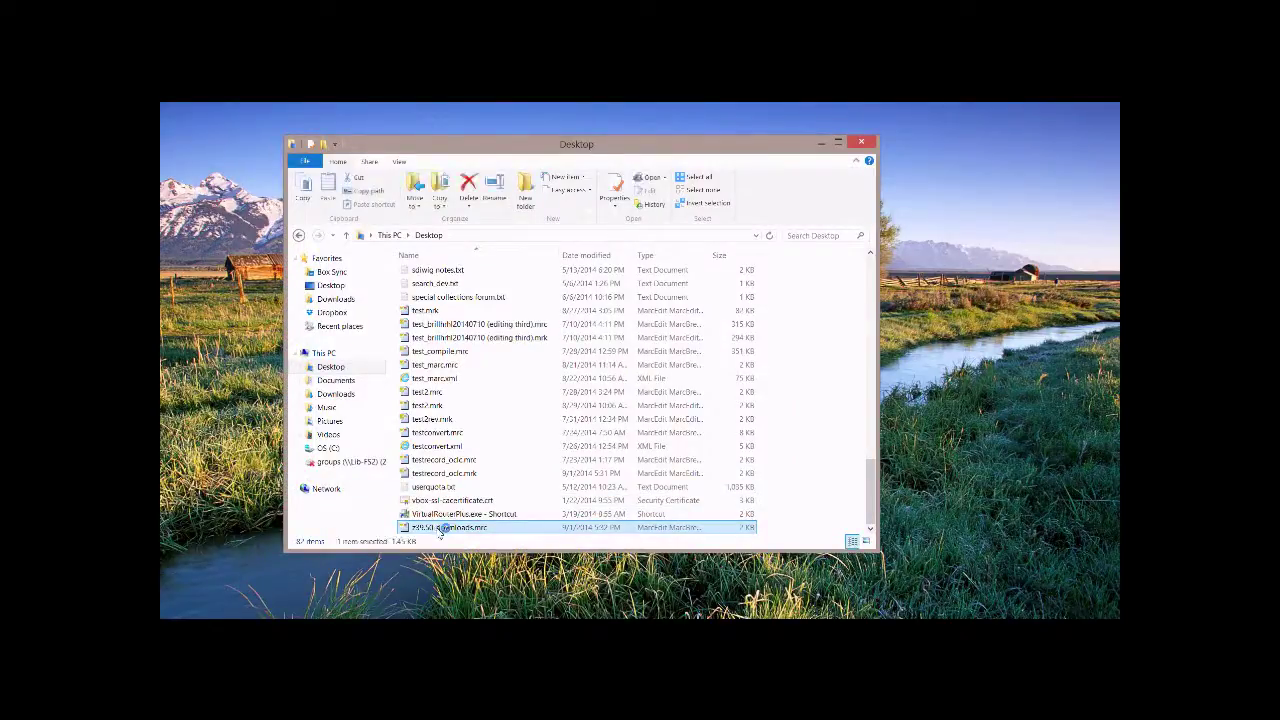
pyautogui.doubleClick(440, 527)
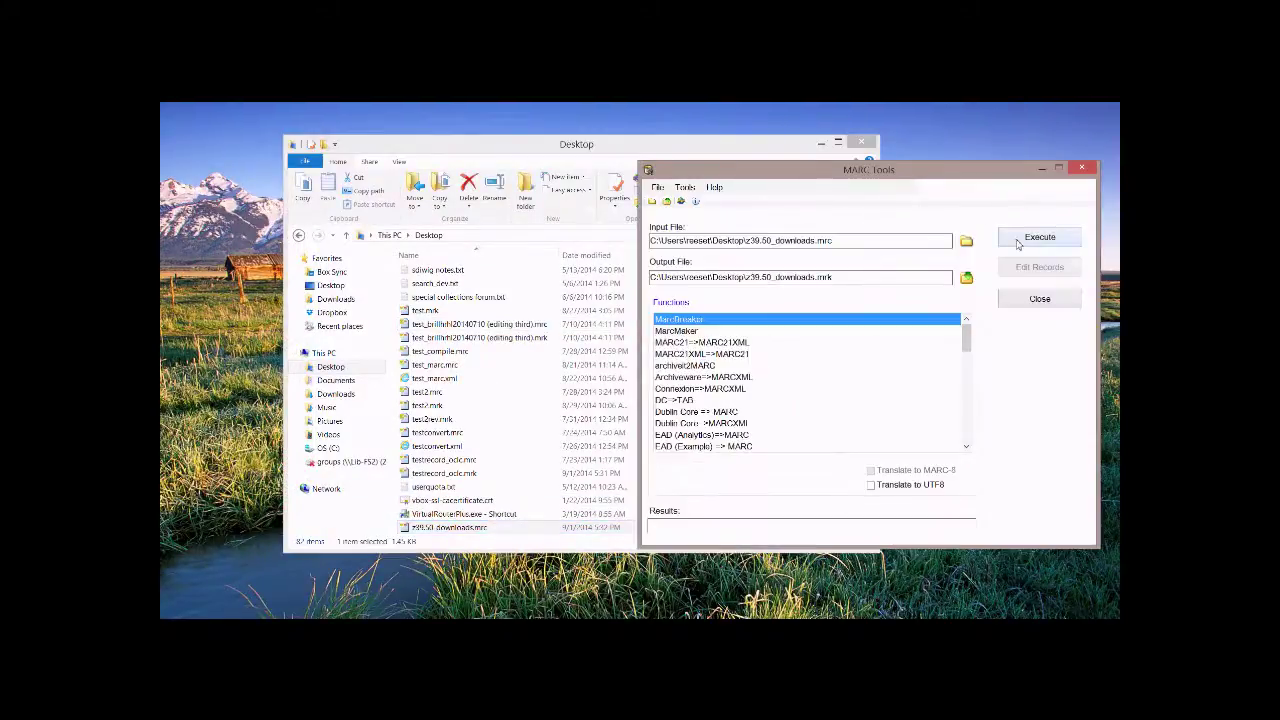
pyautogui.click(1019, 242)
pyautogui.click(1022, 270)
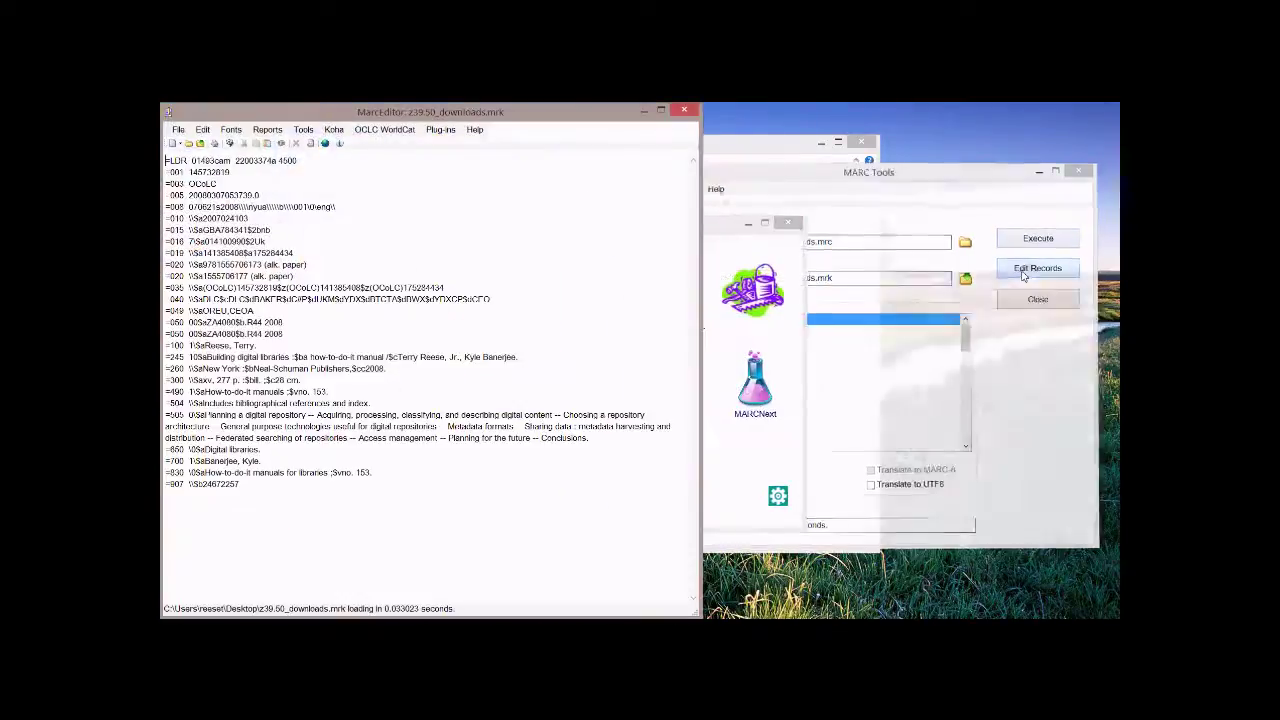
# - Close MarcEdit and the folder window, reopen MarcEdit, and launch an empty MarcEditor
pyautogui.click(789, 224)
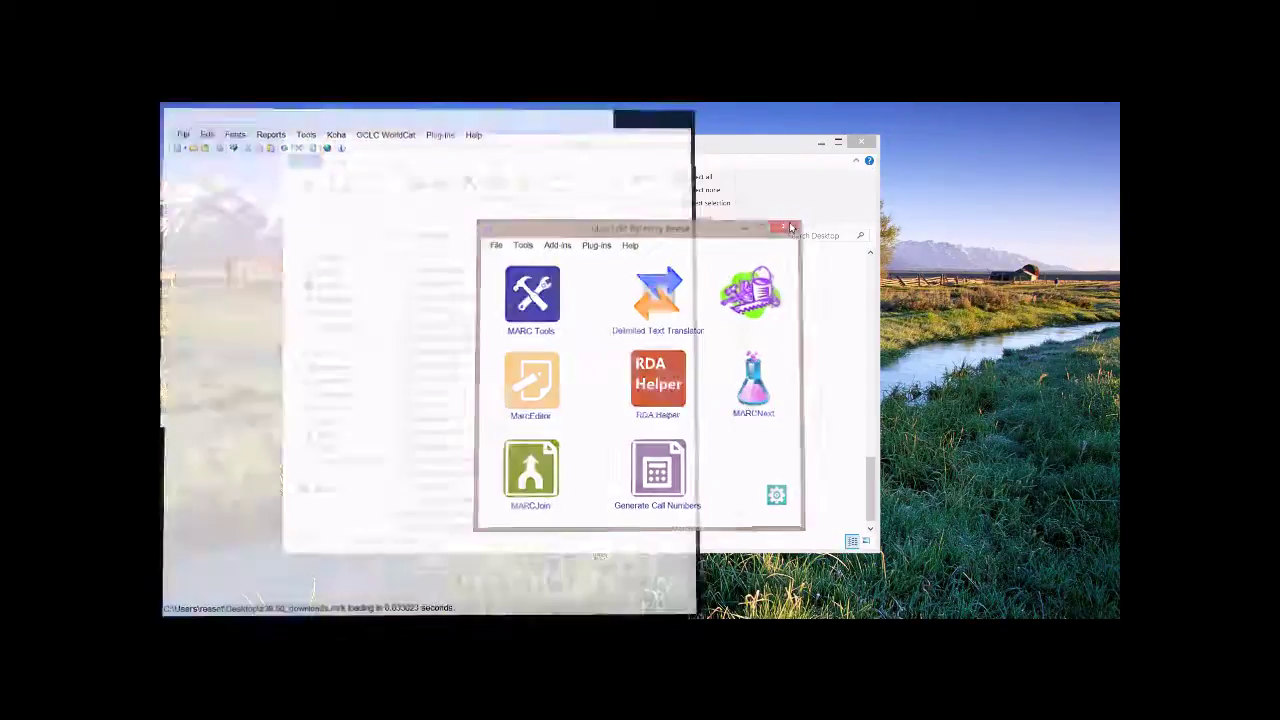
pyautogui.click(820, 148)
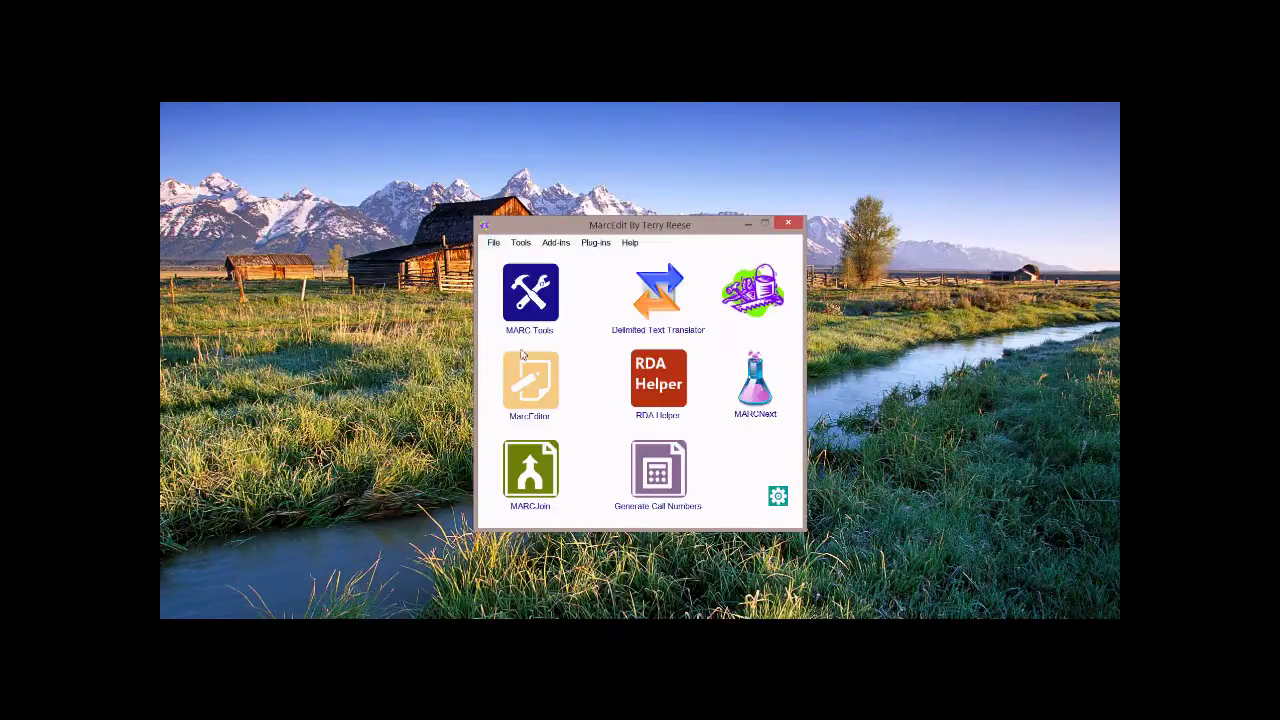
pyautogui.click(533, 390)
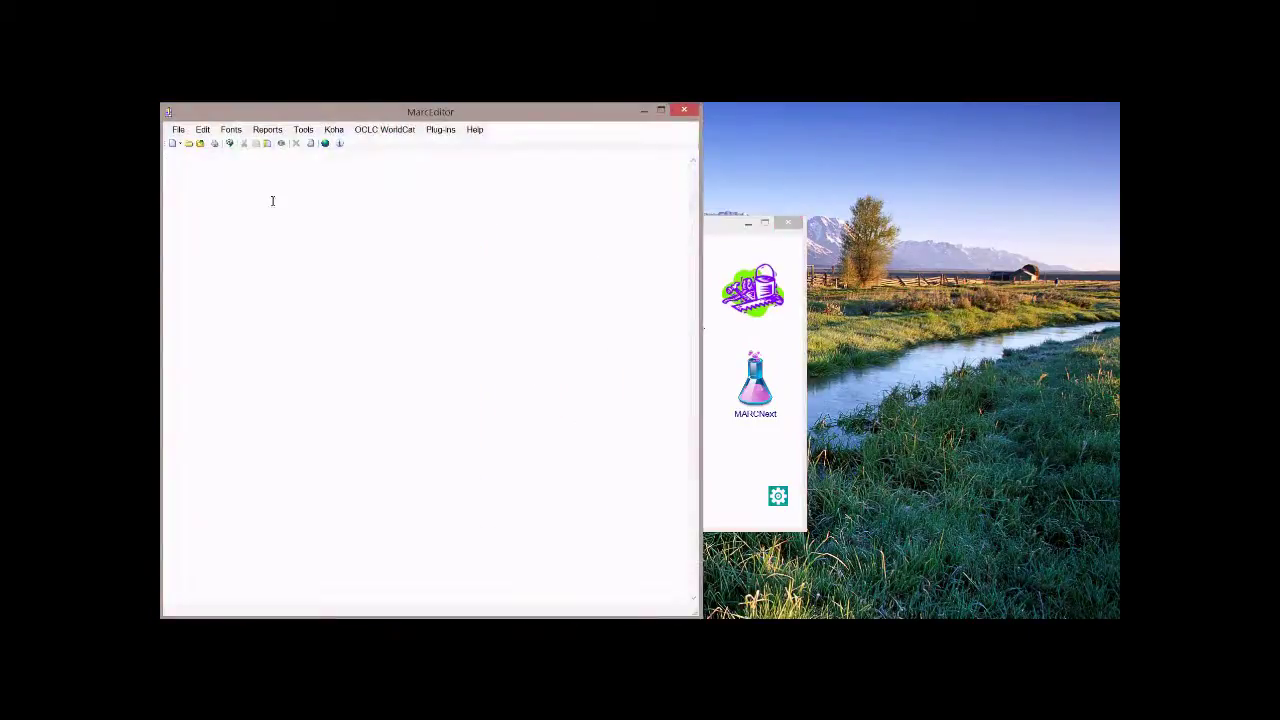
# - Reopen z39.50_downloads.mrk from Recent Files and review the author name in field 100
pyautogui.click(178, 130)
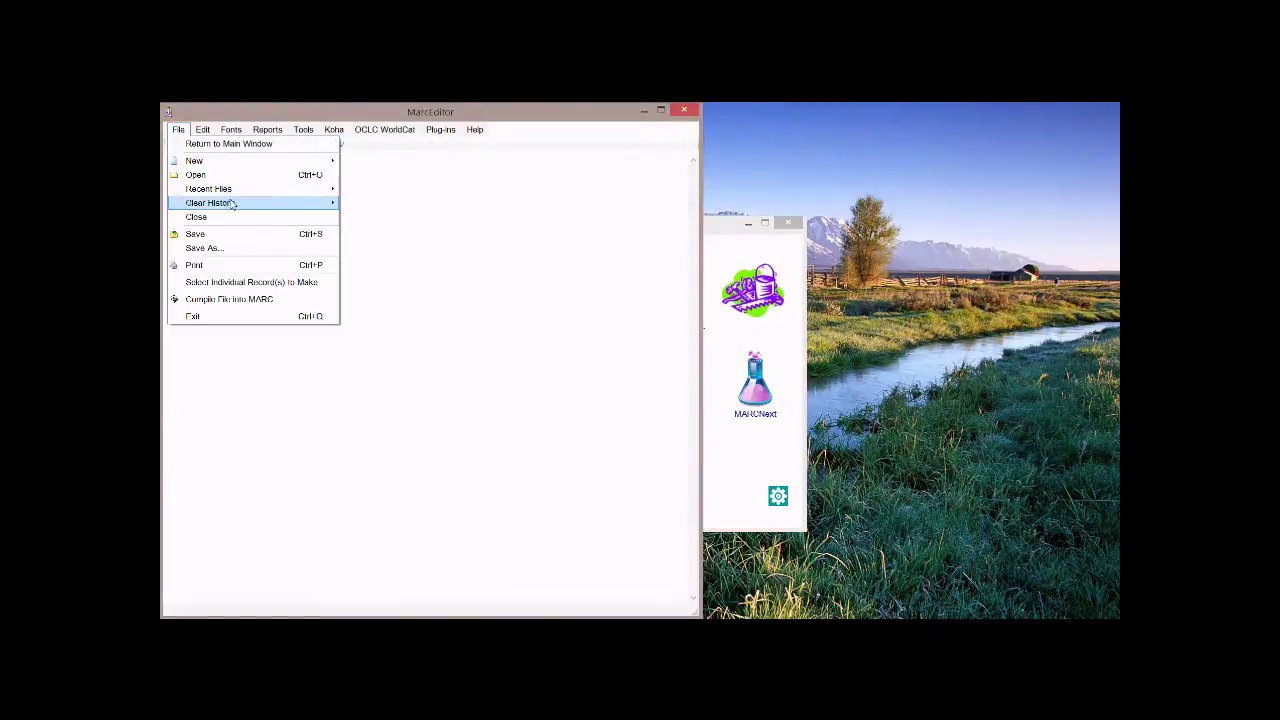
pyautogui.moveTo(287, 192)
pyautogui.click(378, 189)
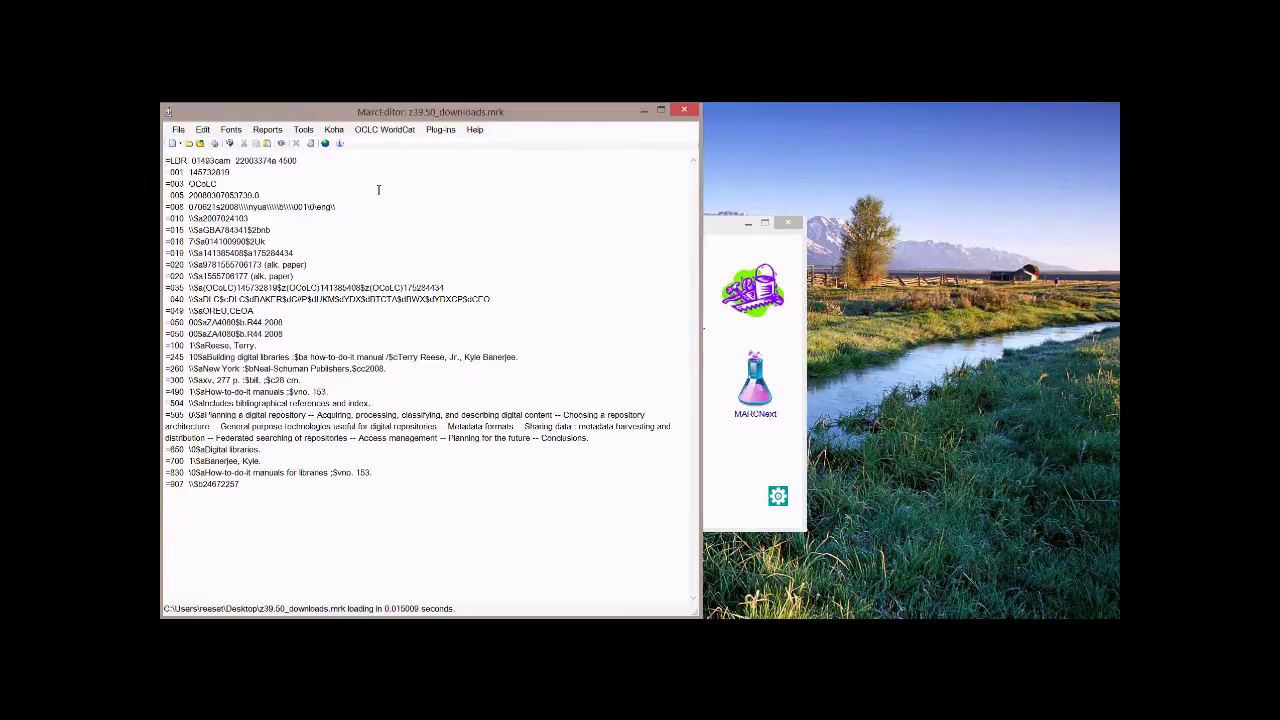
pyautogui.moveTo(267, 348); pyautogui.dragTo(213, 348)
pyautogui.click(216, 348)
# - Close the editor, open Build Linked Records, and choose z39.50_downloads.mrc as source
pyautogui.click(684, 110)
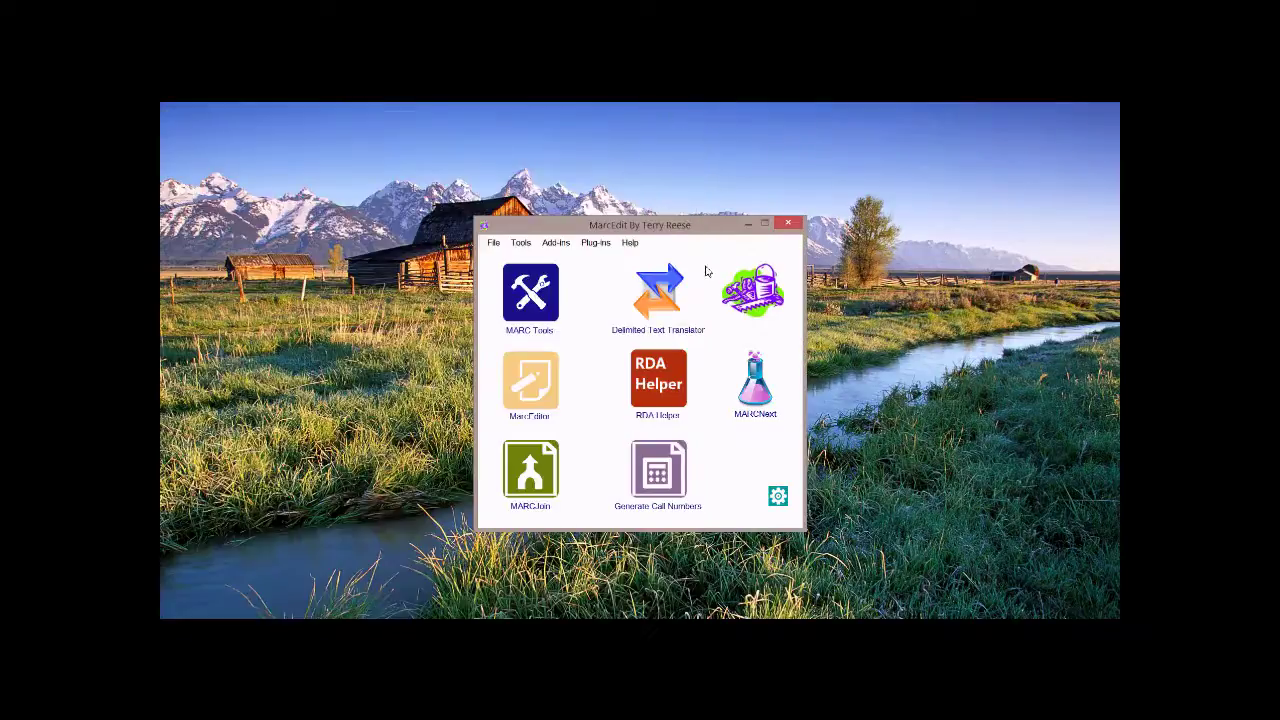
pyautogui.click(756, 390)
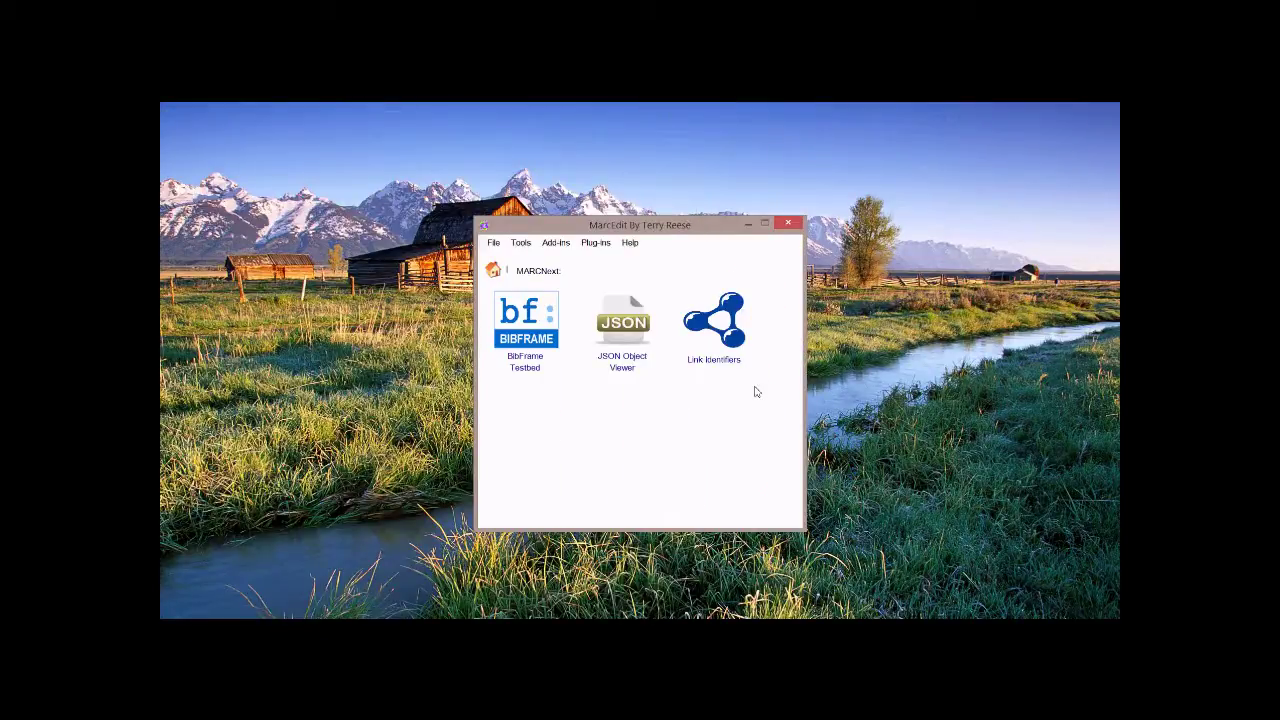
pyautogui.click(729, 326)
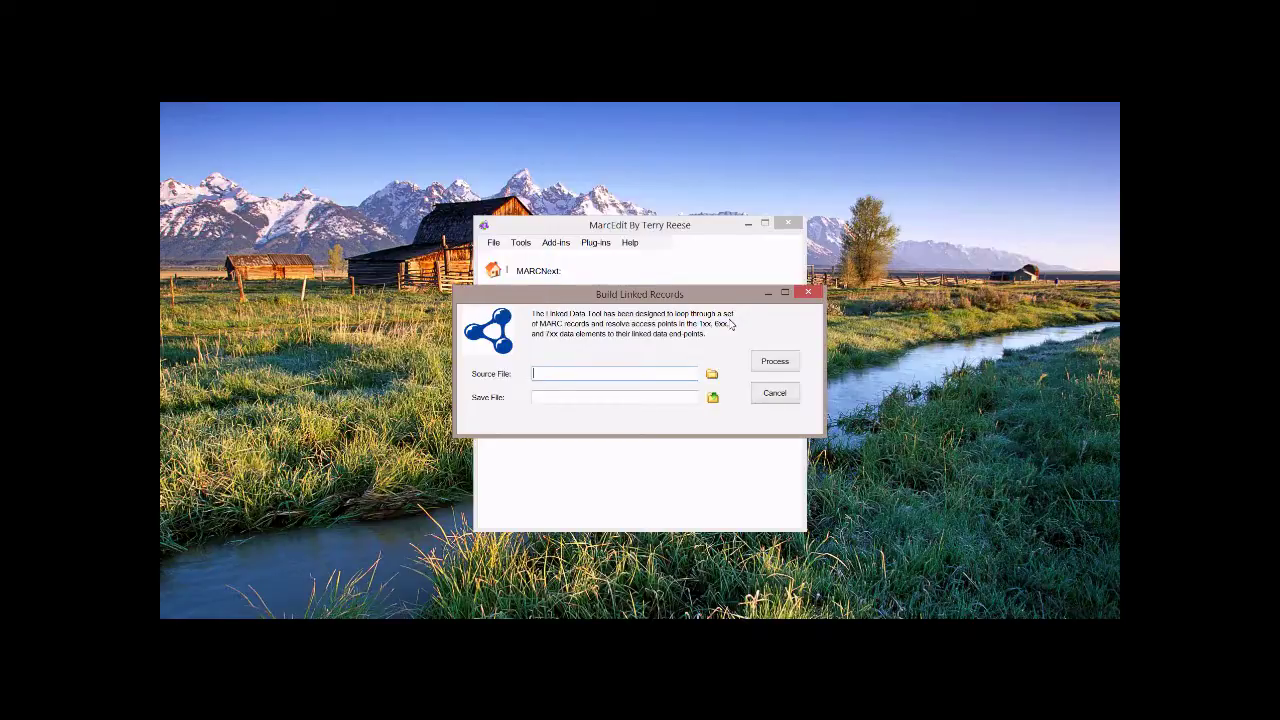
pyautogui.click(711, 374)
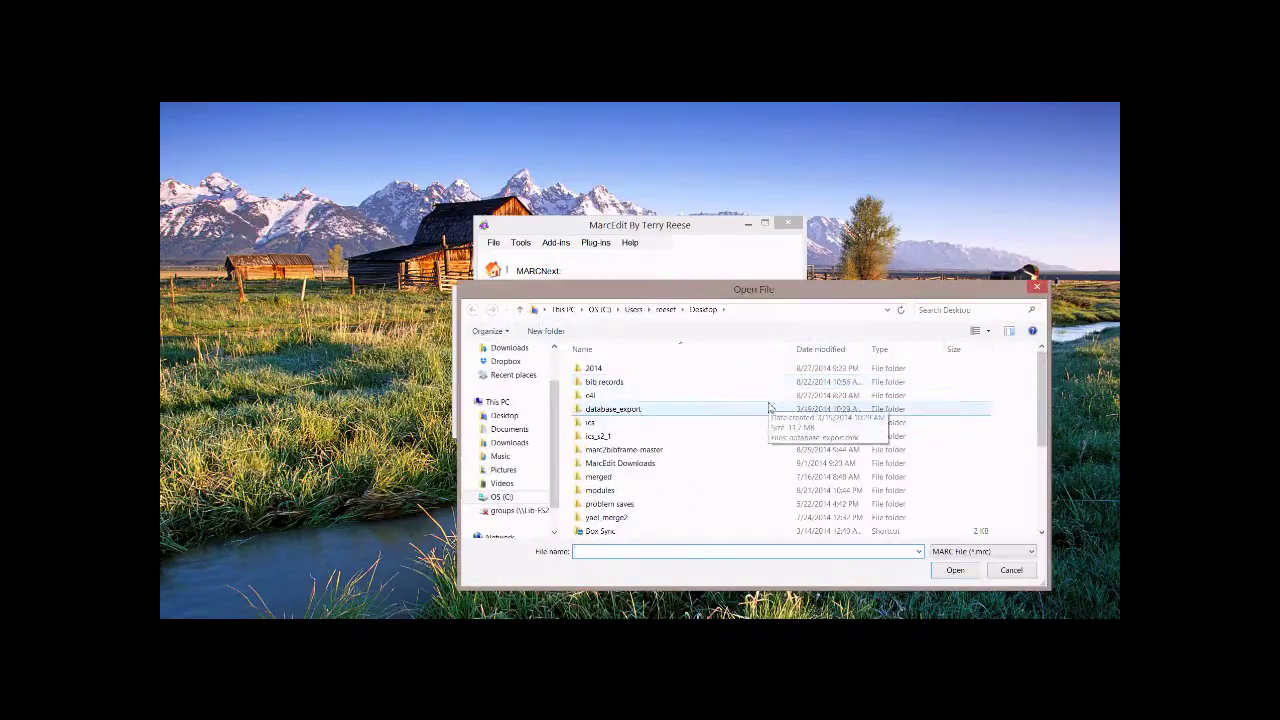
pyautogui.scroll(-4, 986, 471)
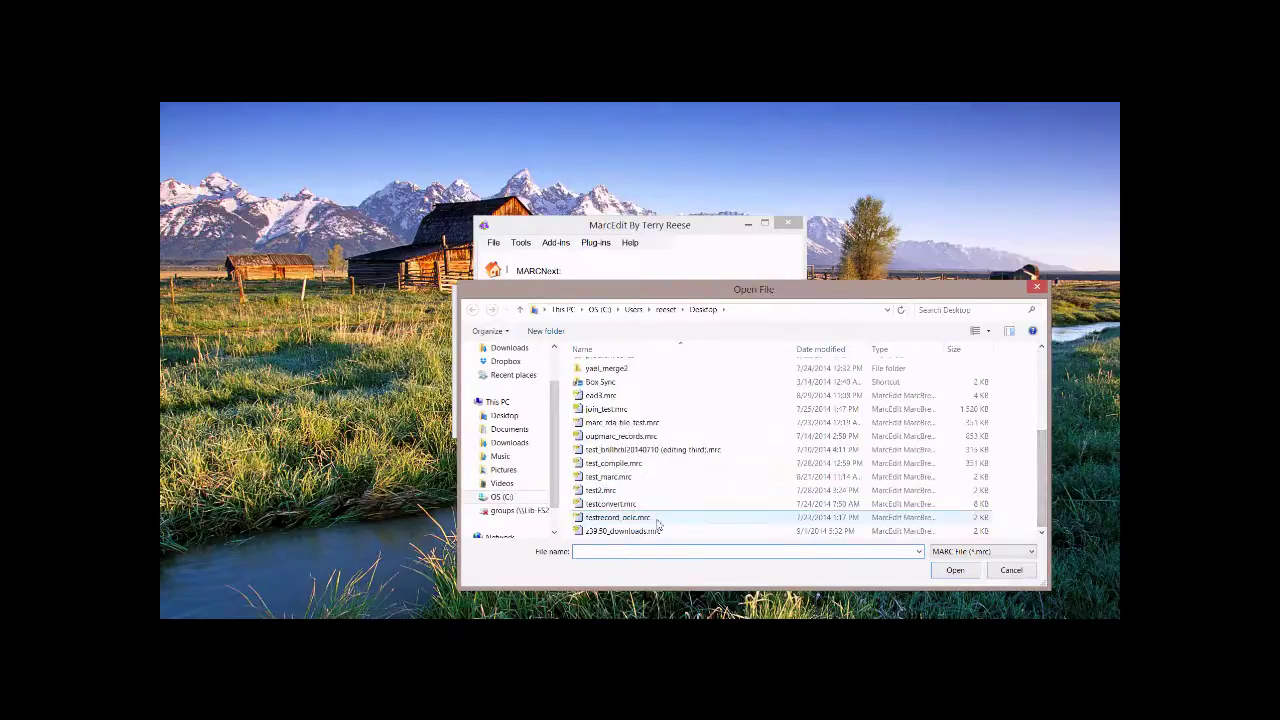
pyautogui.doubleClick(655, 530)
# - Set the save file to z39.50_downloads_linked.mrc and run the linking
pyautogui.click(715, 402)
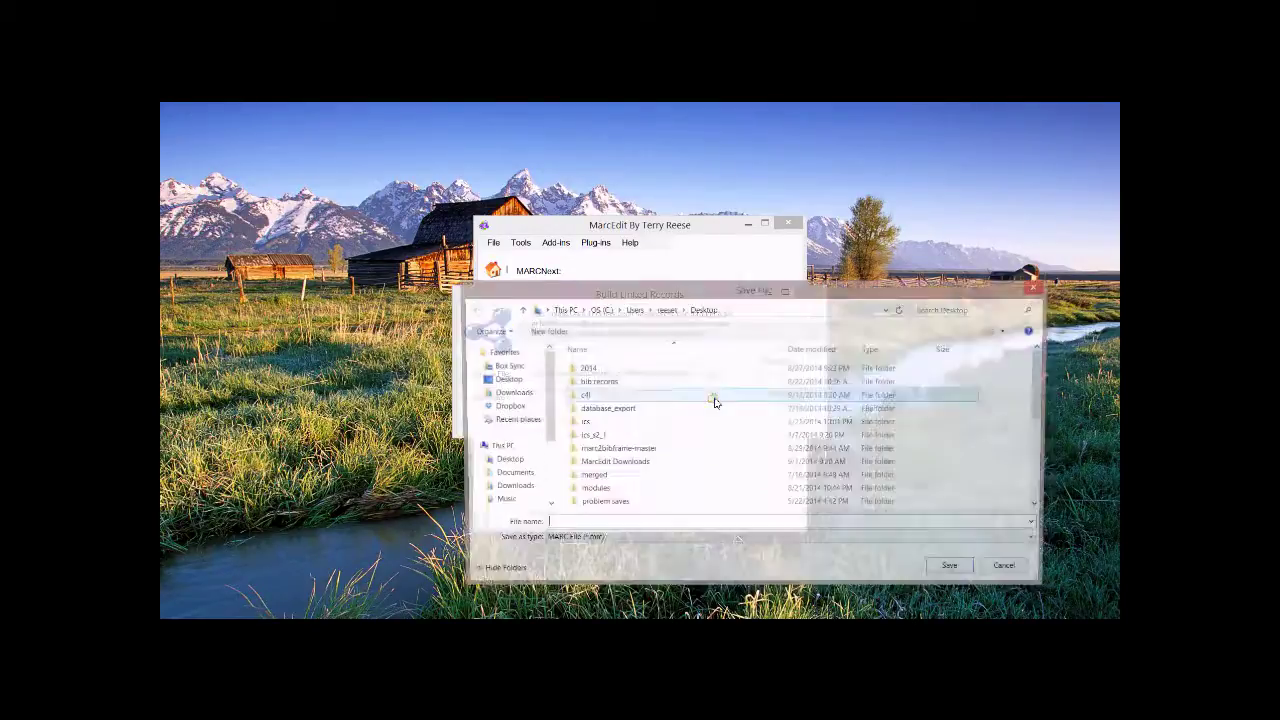
pyautogui.write('z')
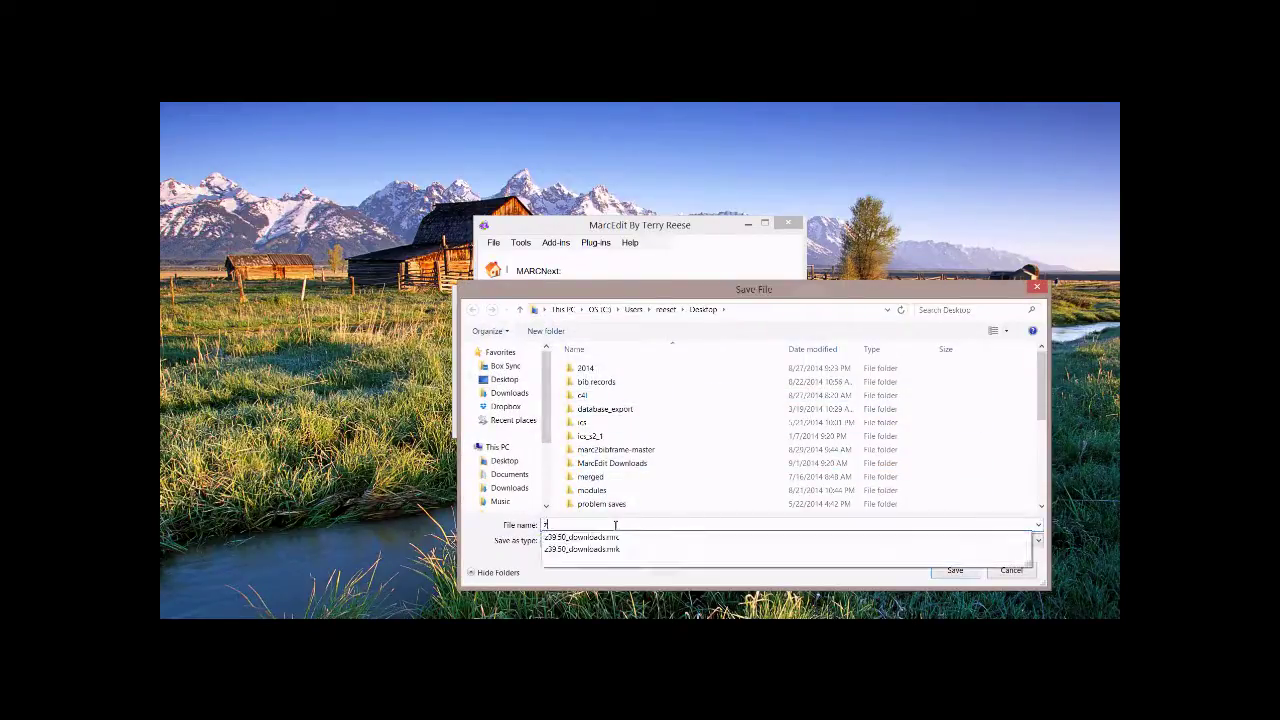
pyautogui.press('Down')
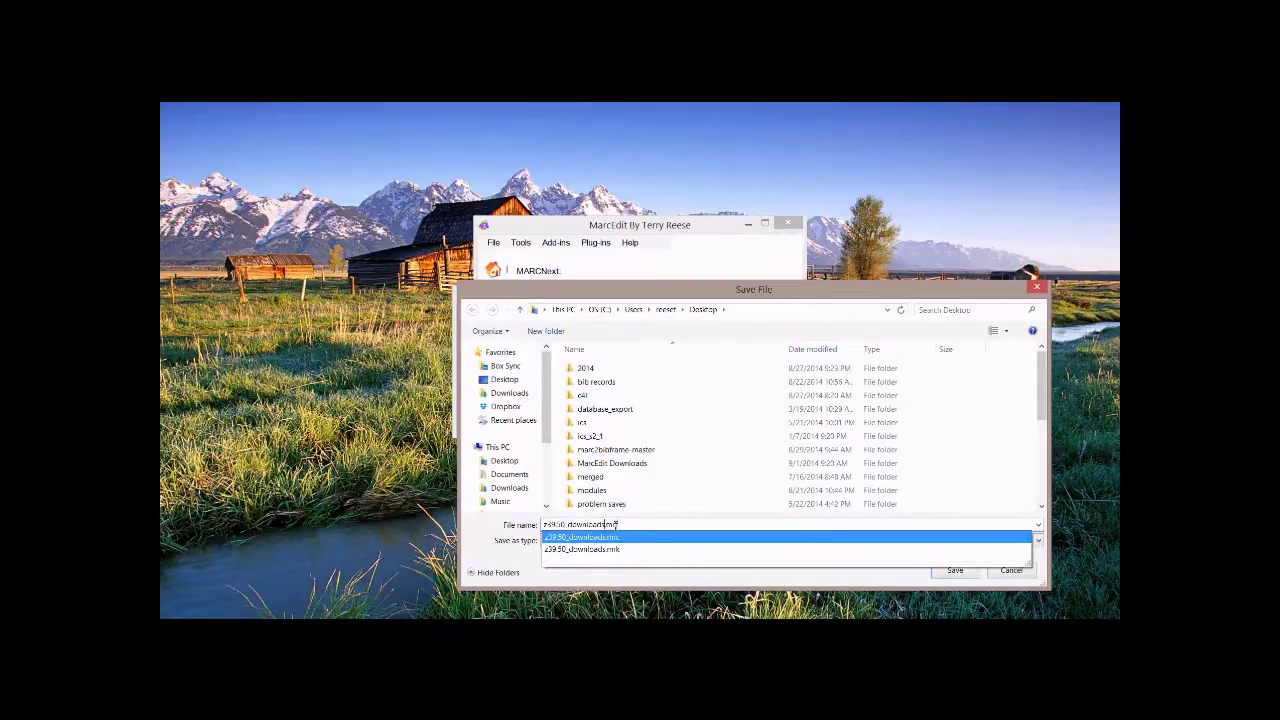
pyautogui.click(615, 527)
pyautogui.write('_linked')
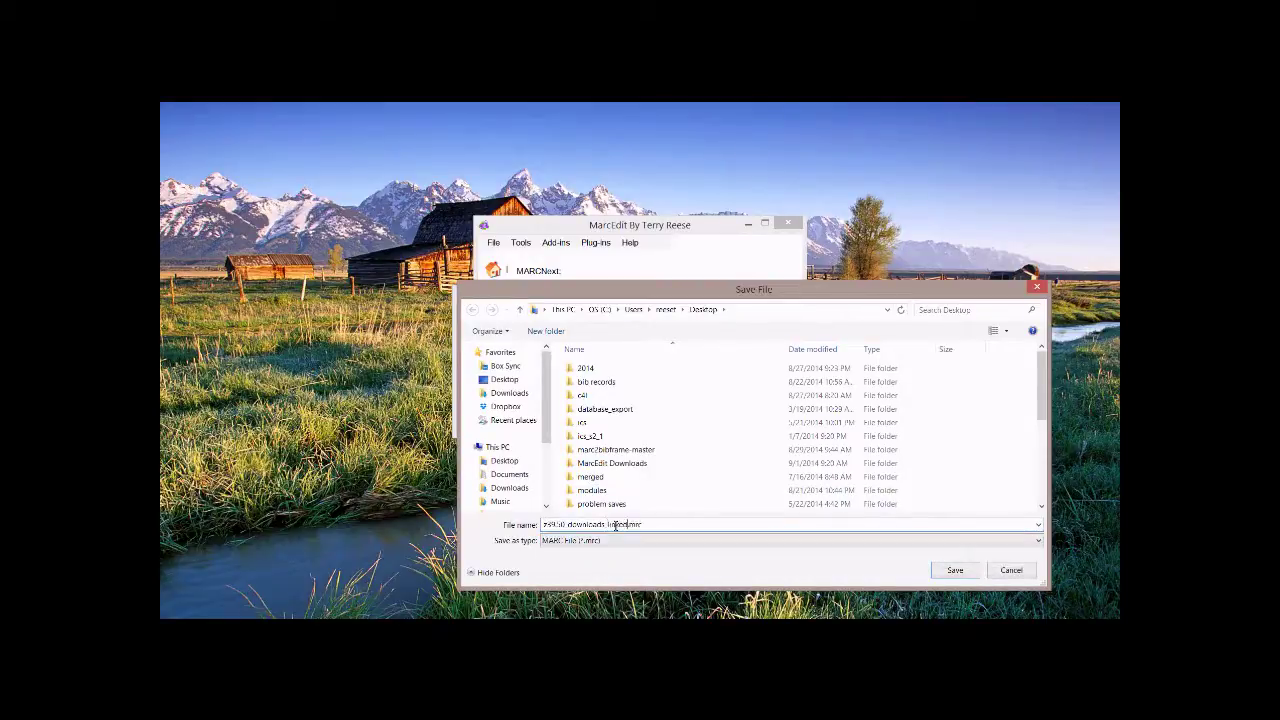
pyautogui.press('Return')
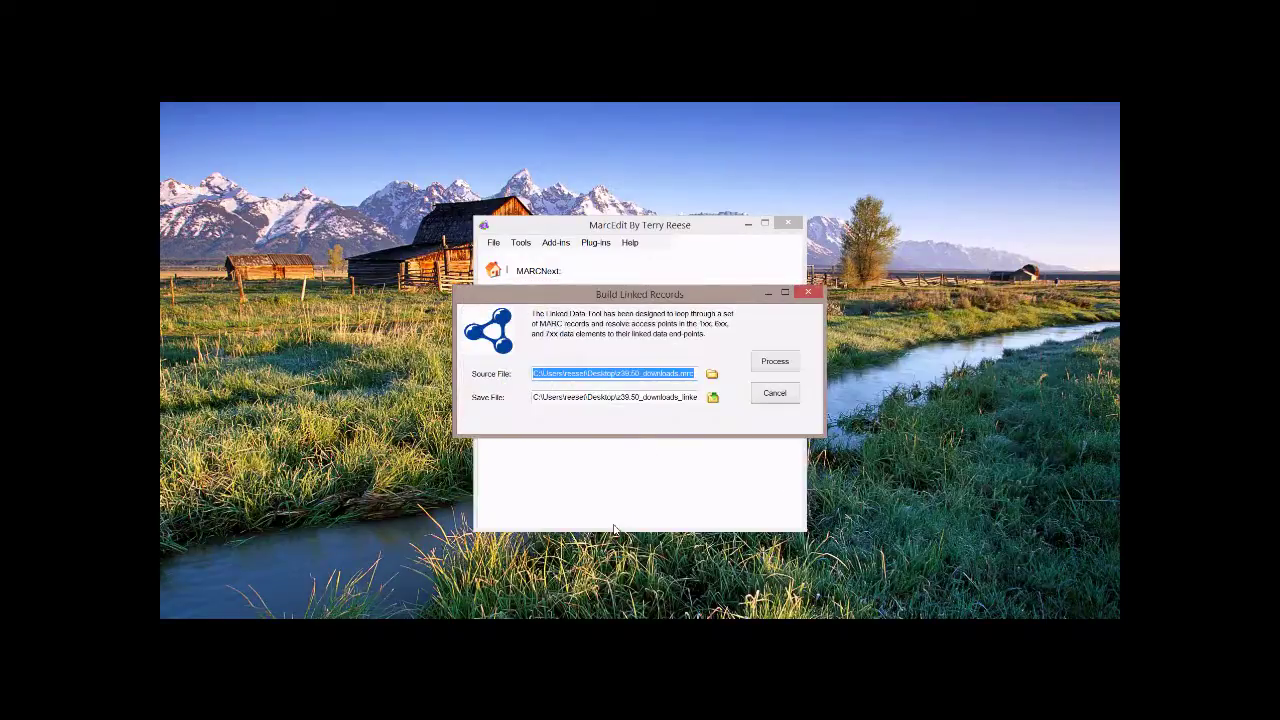
pyautogui.click(780, 362)
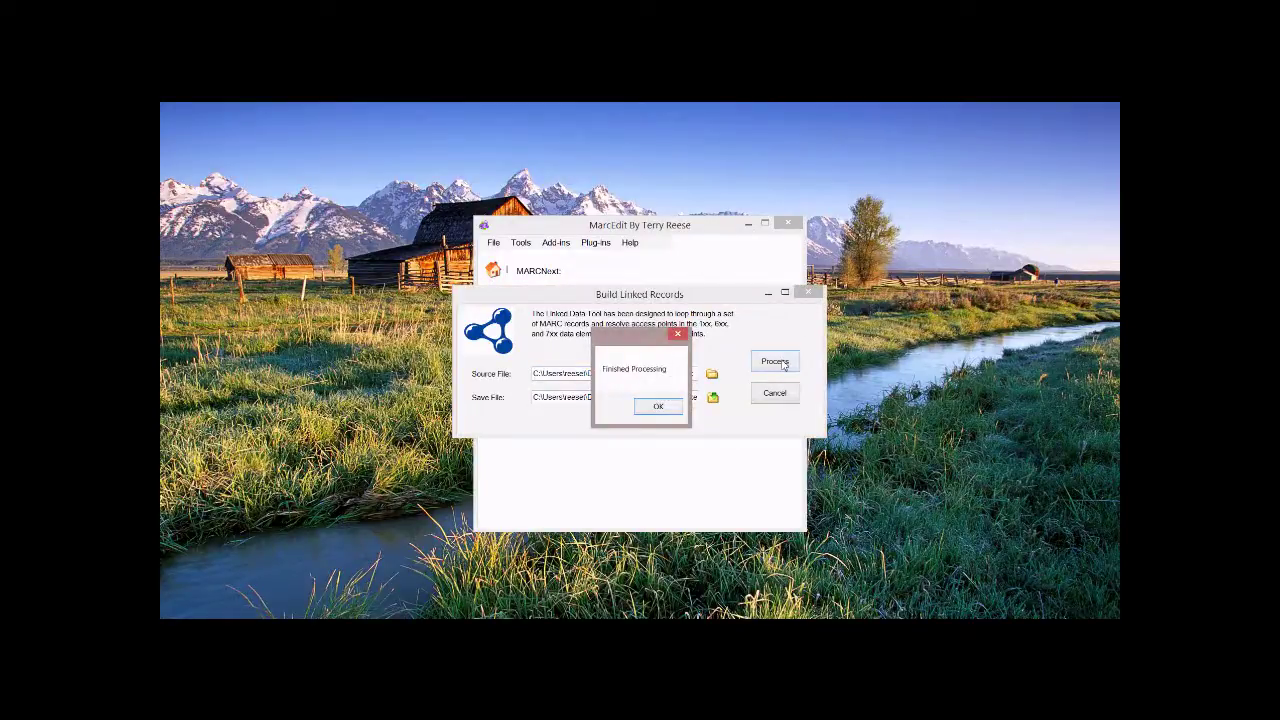
# - Acknowledge the Finished Processing notice and close the Build Linked Records tool
pyautogui.click(657, 406)
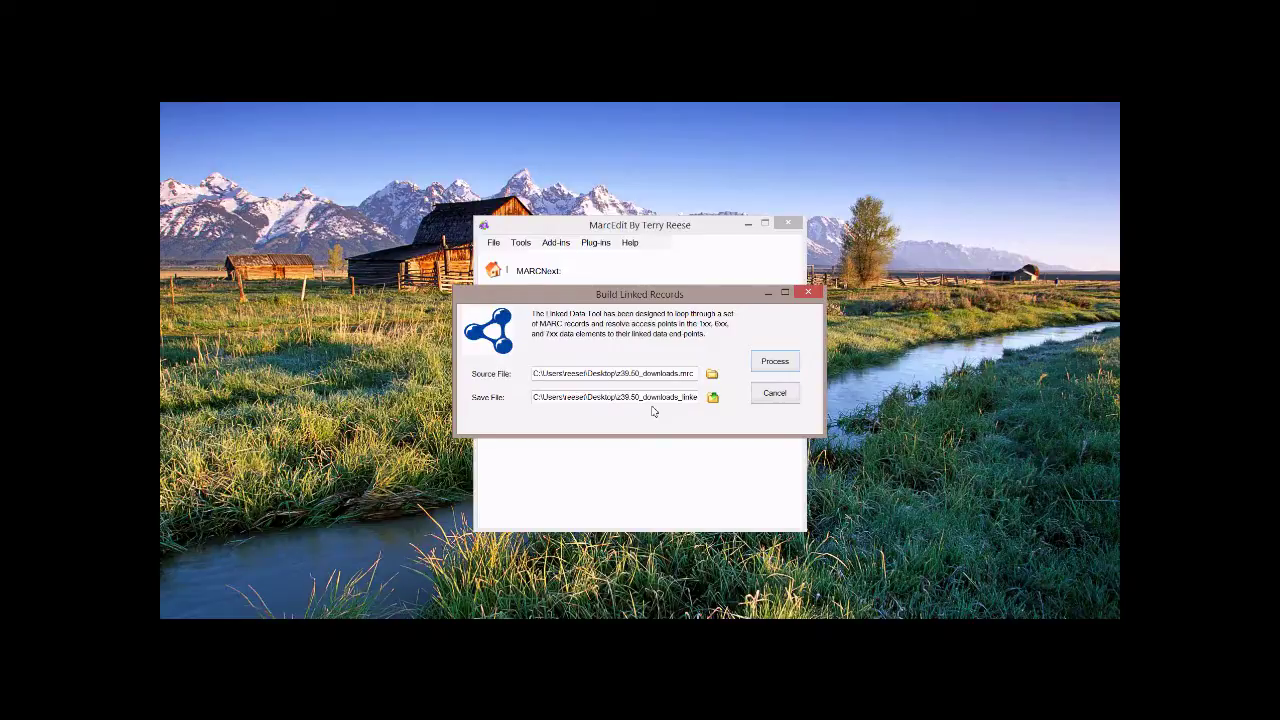
pyautogui.click(778, 399)
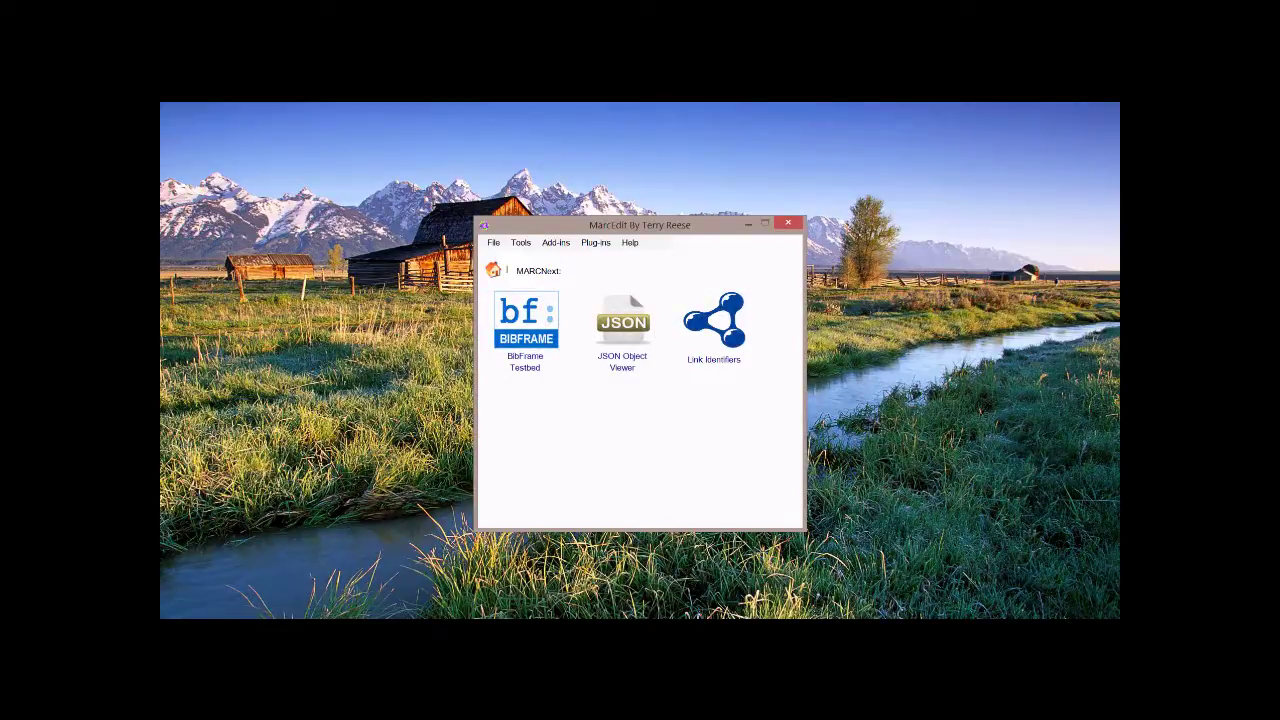
# - Restore MarcEdit from the taskbar jump list, launch MarcEditor, and bring up Open File
pyautogui.rightClick(571, 617)
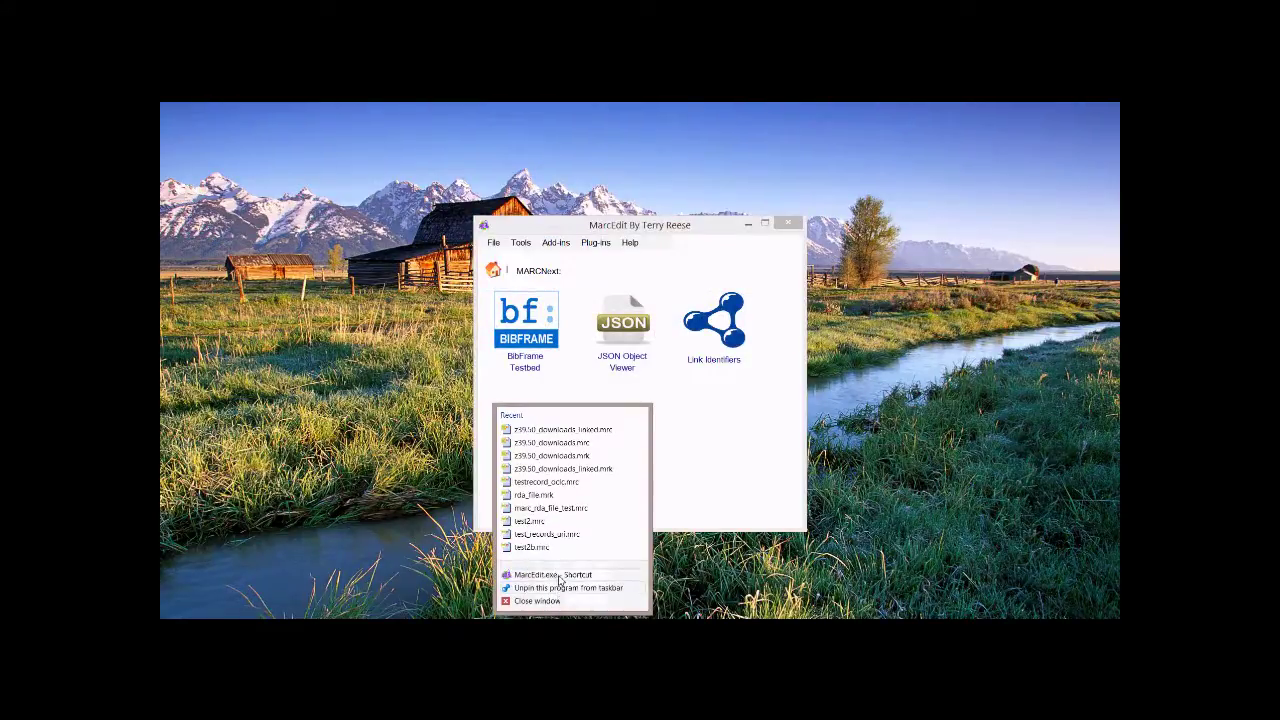
pyautogui.click(563, 578)
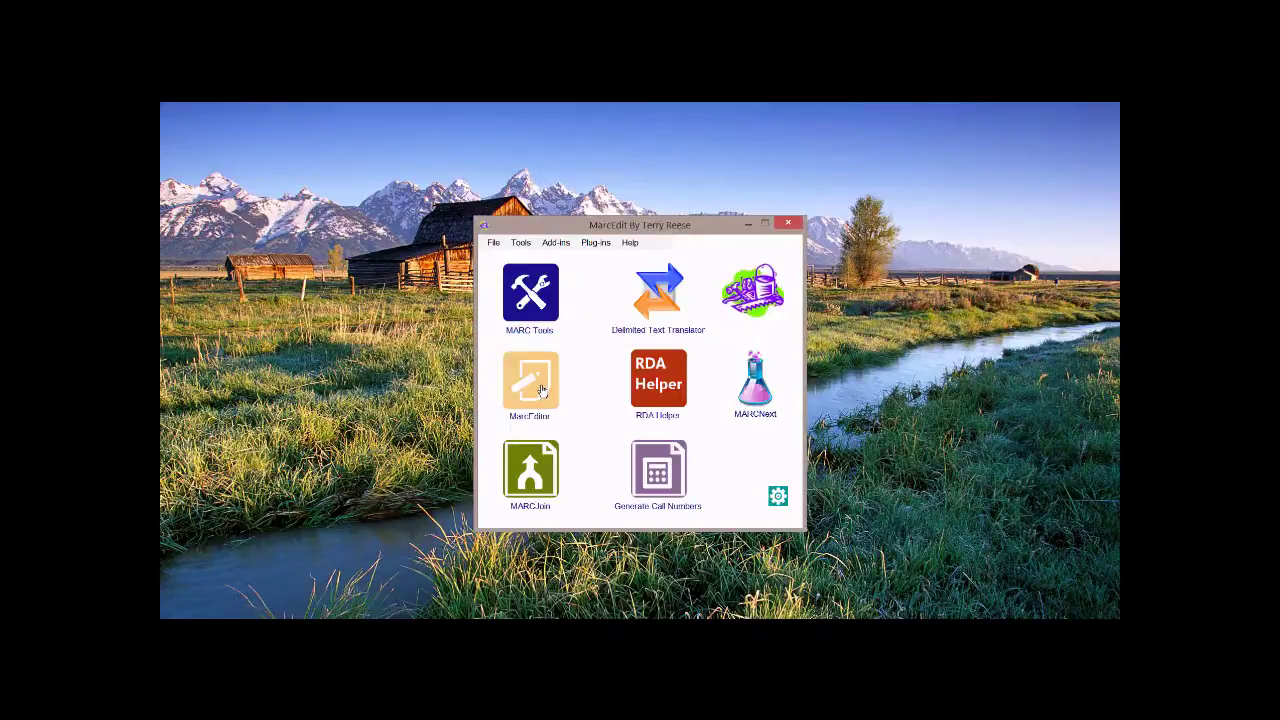
pyautogui.click(541, 390)
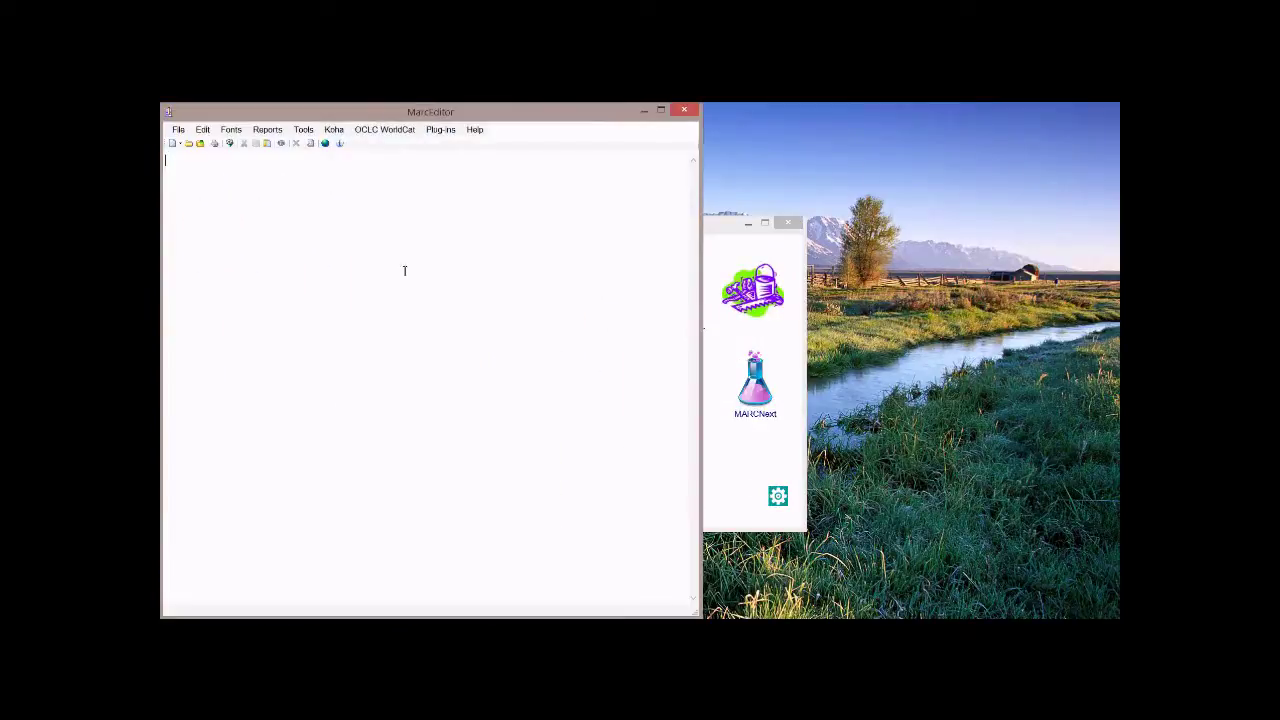
pyautogui.click(188, 143)
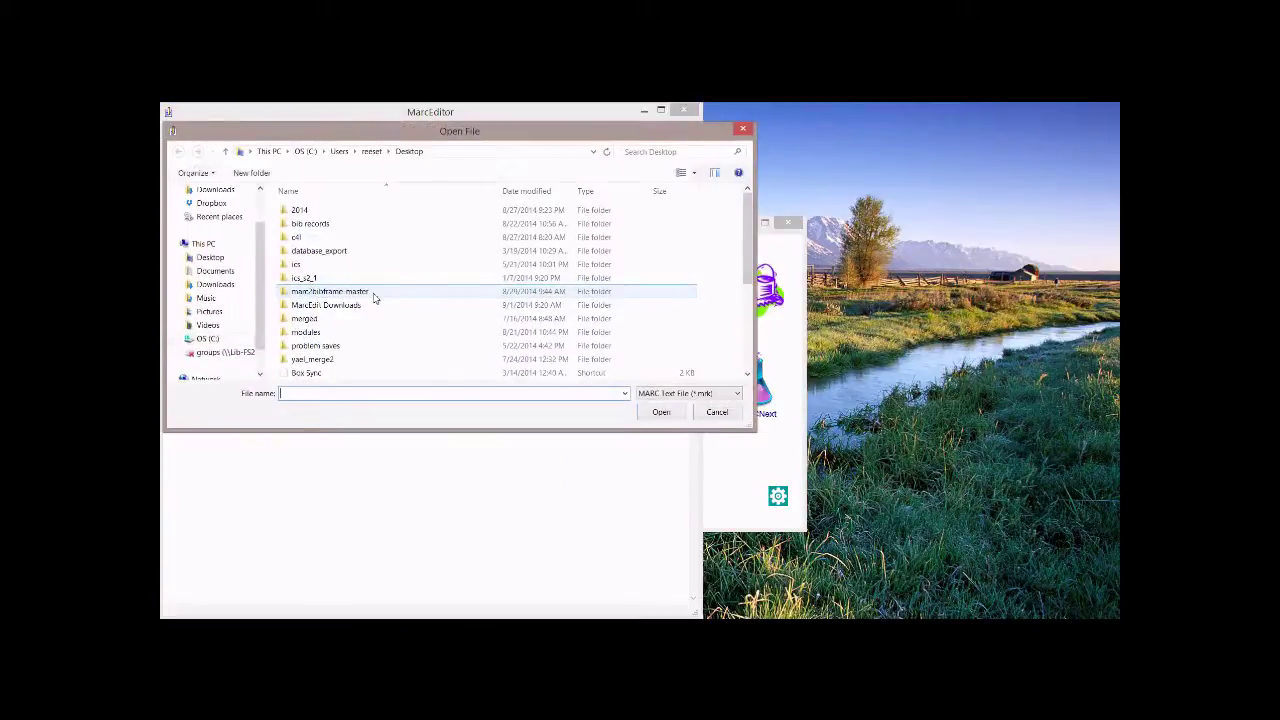
# - Filter to MARC Files (*.mrc) and open z39.50_downloads_linked.mrc in the editor
pyautogui.click(676, 395)
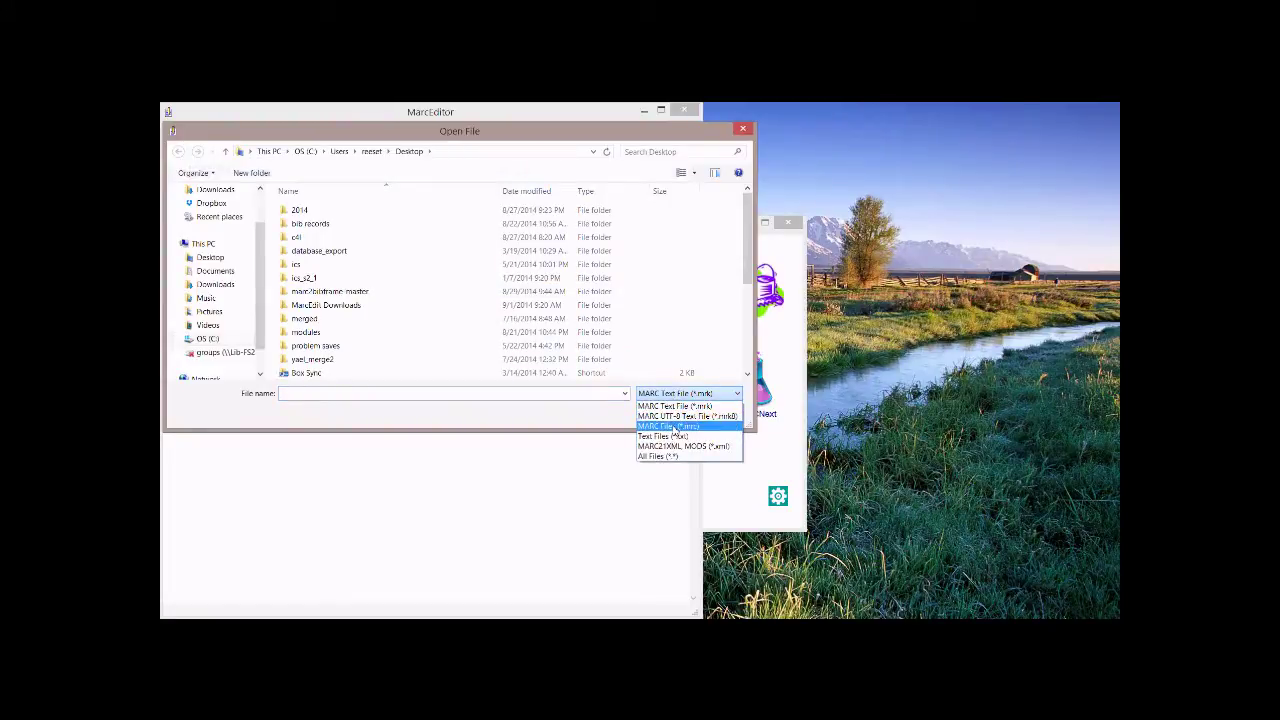
pyautogui.click(674, 427)
pyautogui.click(748, 365)
pyautogui.click(395, 373)
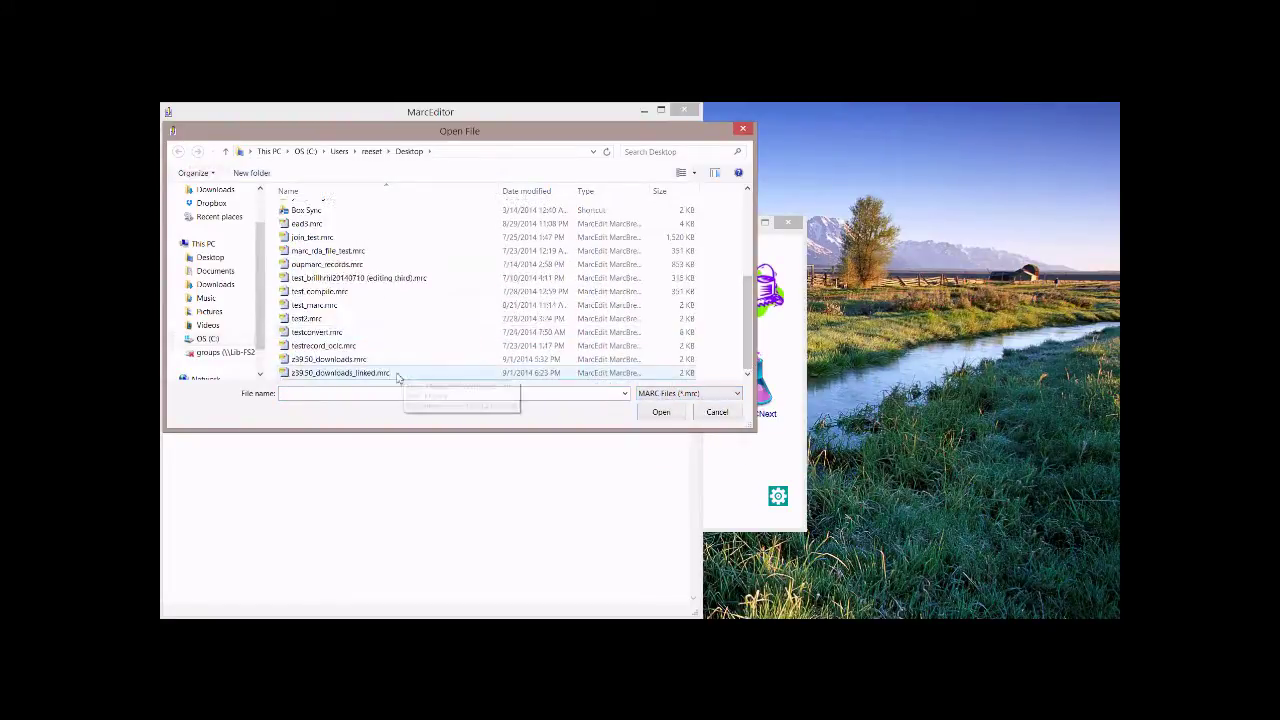
pyautogui.doubleClick(395, 373)
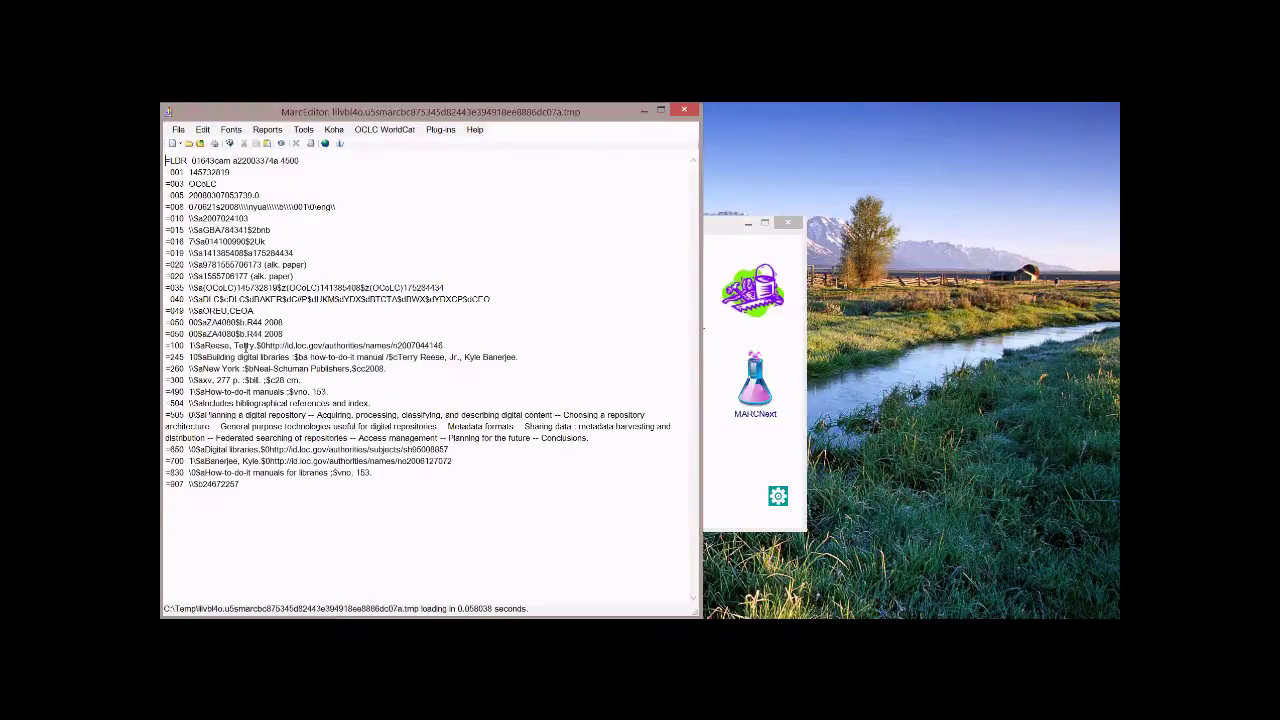
# - Copy the $0 authority URL from the =100 line for use in the browser
pyautogui.moveTo(256, 345); pyautogui.dragTo(390, 341)
pyautogui.hotkey('shift', 'Home')
pyautogui.hotkey('shift', 'End')
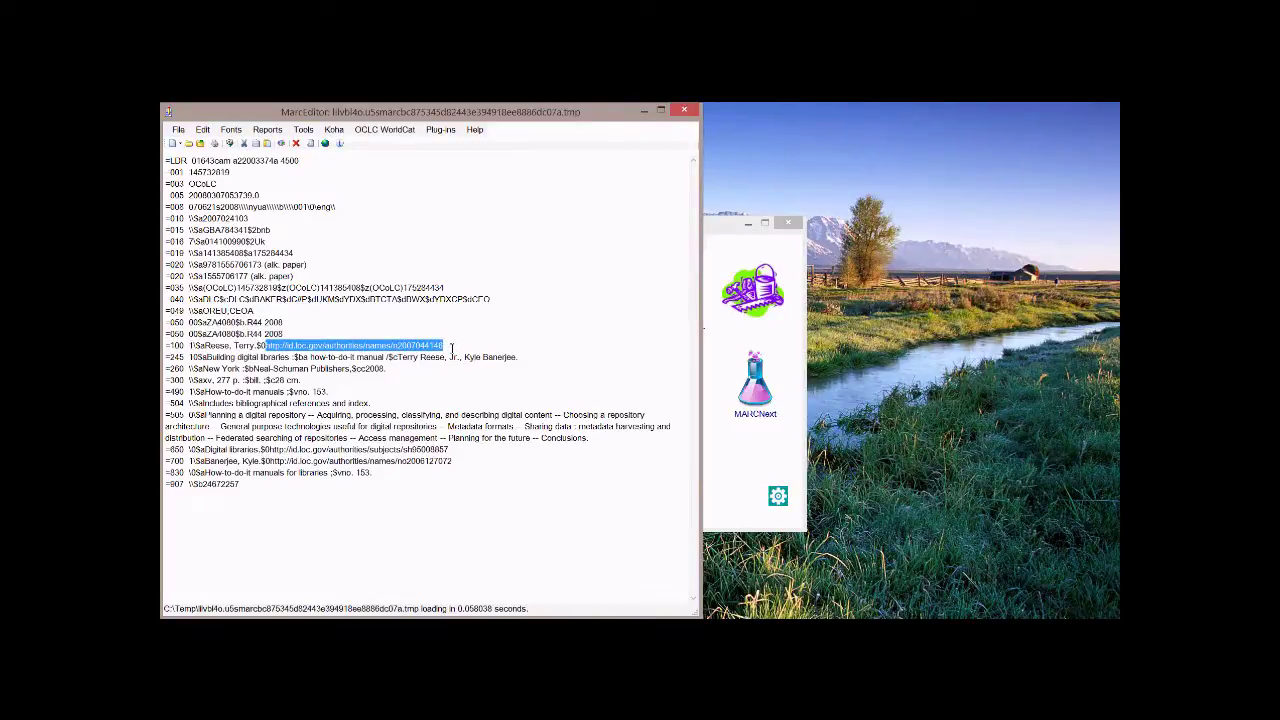
pyautogui.click(338, 344)
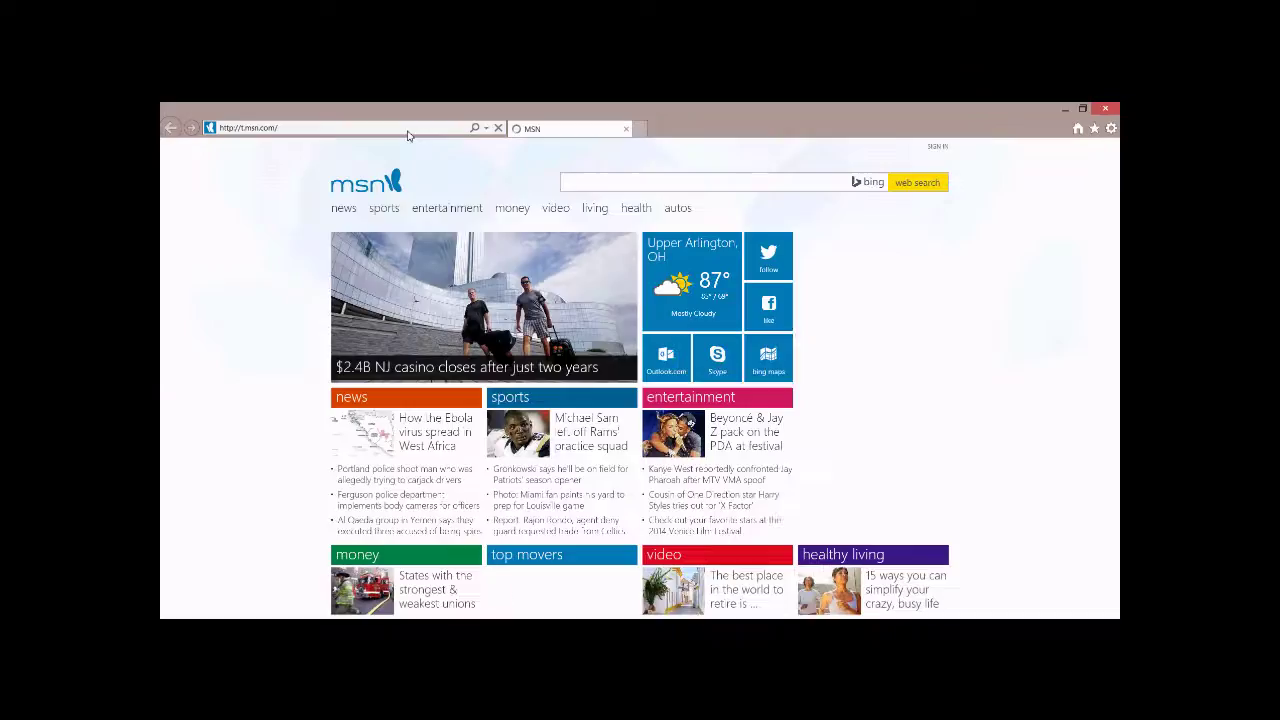
# - Load the copied id.loc.gov authority URL, review the page, then close the browser and MarcEditor
pyautogui.click(407, 130)
pyautogui.hotkey('ctrl', 'v')
pyautogui.press('Return')
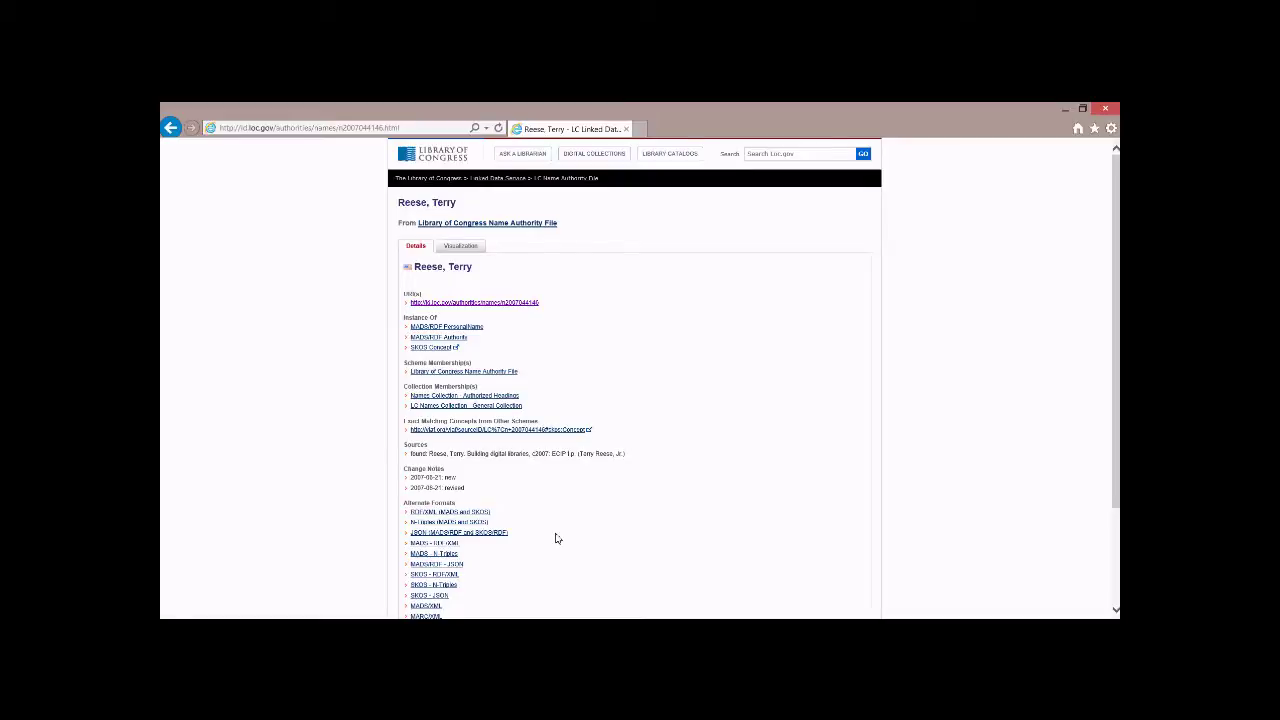
pyautogui.click(1113, 111)
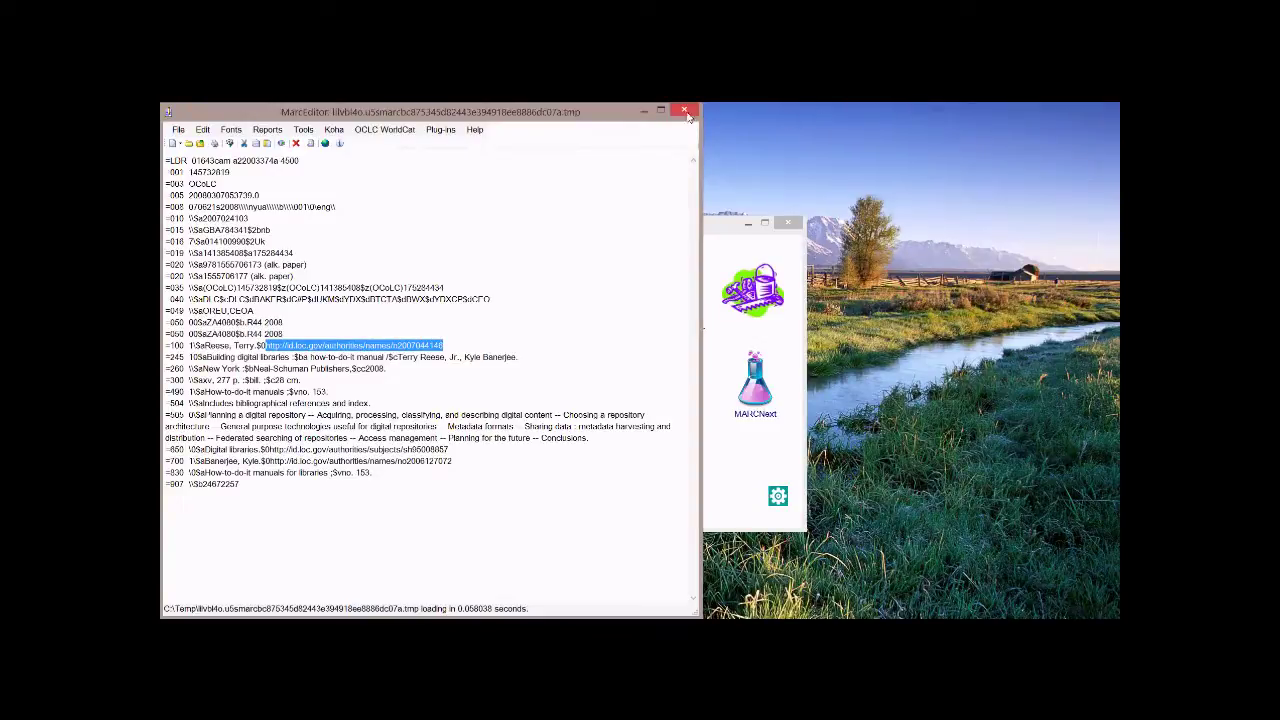
pyautogui.click(687, 113)
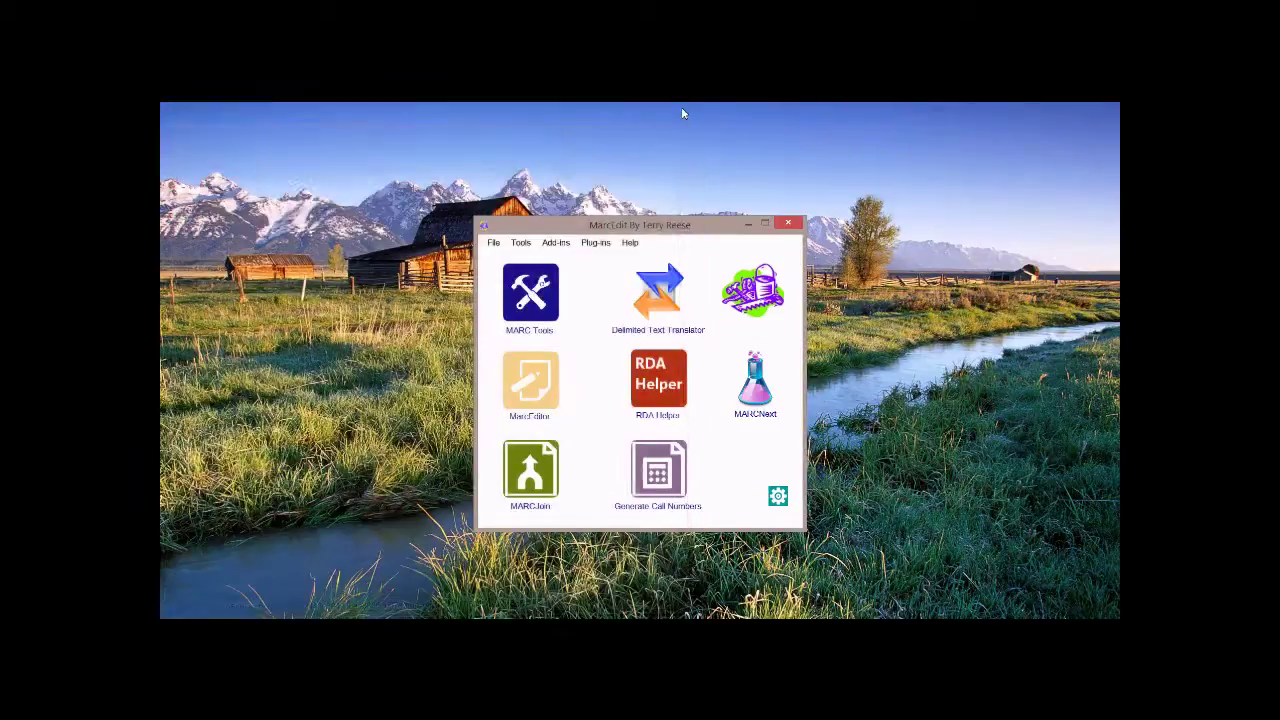
# - Open MARCNext and launch the BibFrame Testbed converter
pyautogui.click(755, 385)
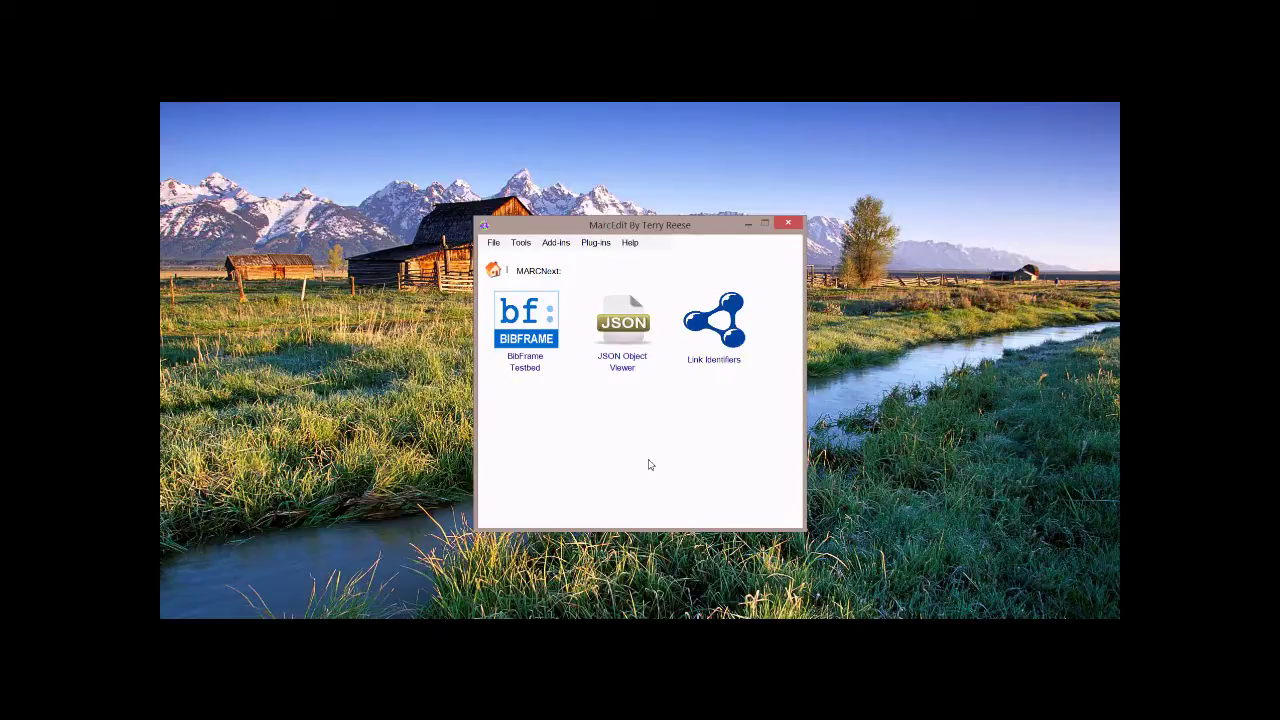
pyautogui.click(545, 330)
# - Select z39.50_downloads.mrc as the BibFrame Testbed source file
pyautogui.click(702, 325)
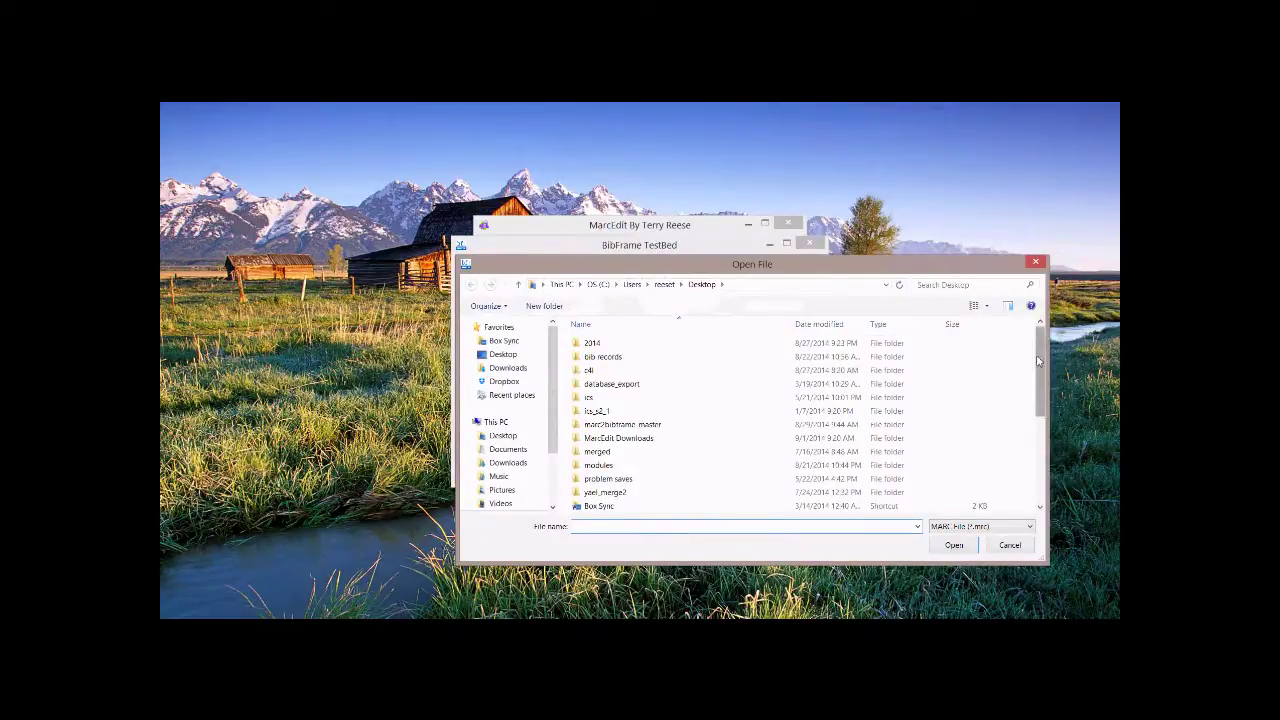
pyautogui.moveTo(1037, 378); pyautogui.dragTo(1038, 466)
pyautogui.doubleClick(634, 492)
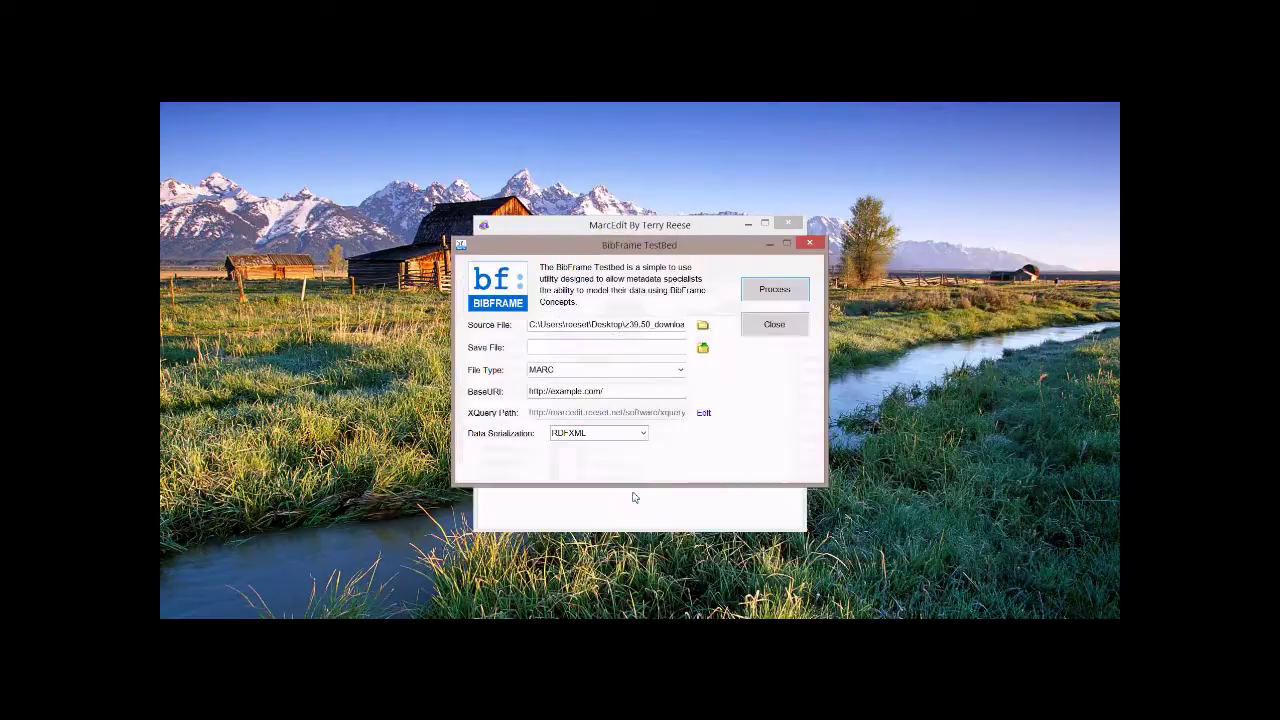
# - Name the save file with a '-bf-nolie' suffix and convert the record to RDF/XML
pyautogui.click(703, 349)
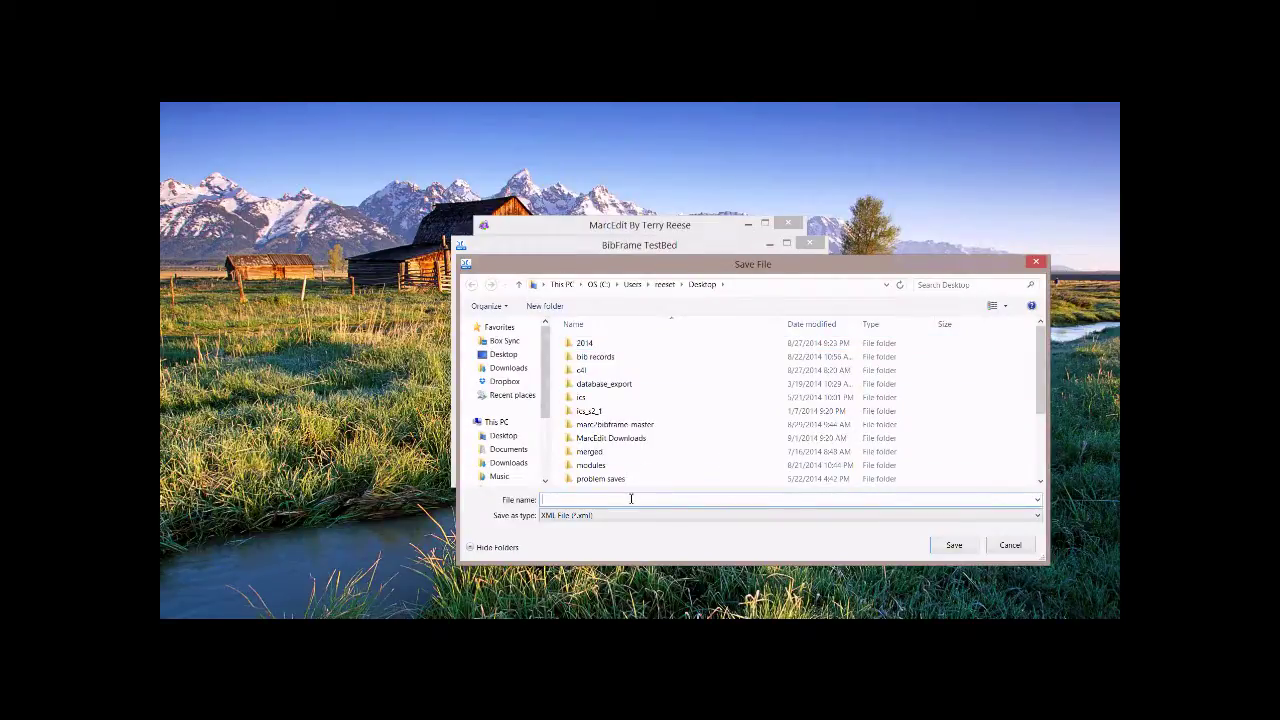
pyautogui.write('z')
pyautogui.press('Down')
pyautogui.press('BackSpace')
pyautogui.press('BackSpace')
pyautogui.press('BackSpace')
pyautogui.press('BackSpace')
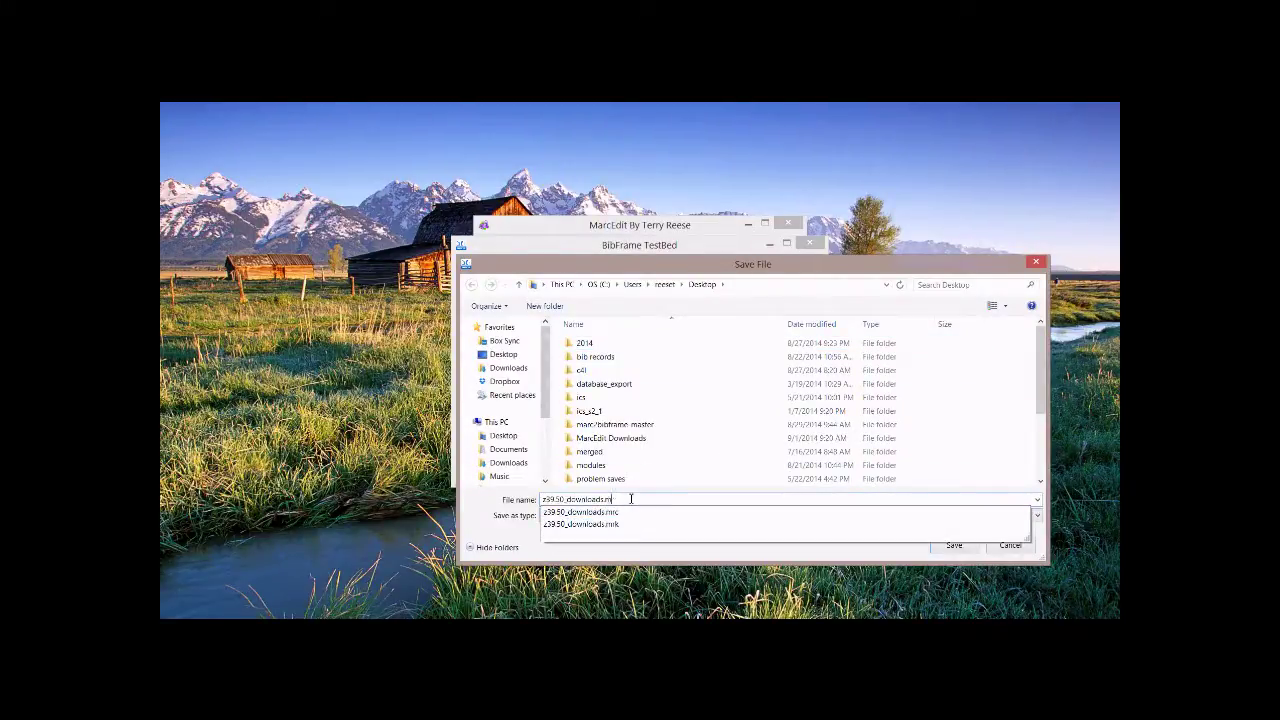
pyautogui.press('Escape')
pyautogui.write('-bf')
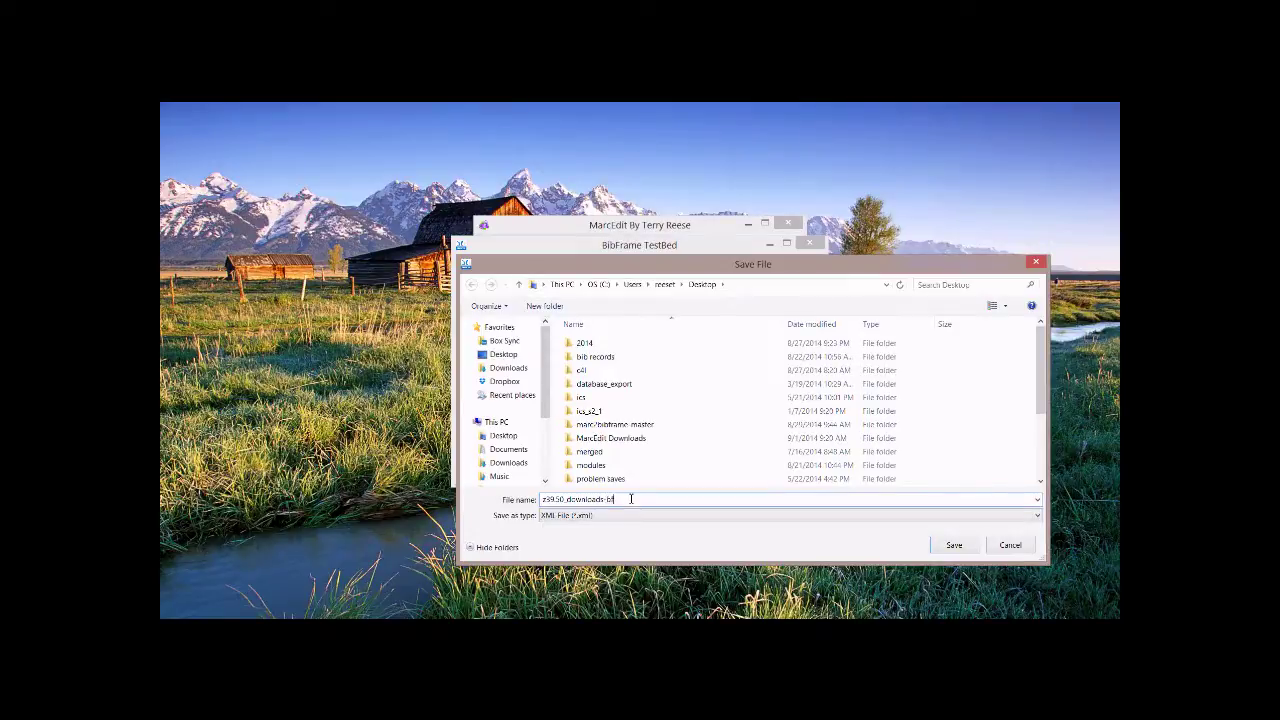
pyautogui.write('-nolie')
pyautogui.press('Return')
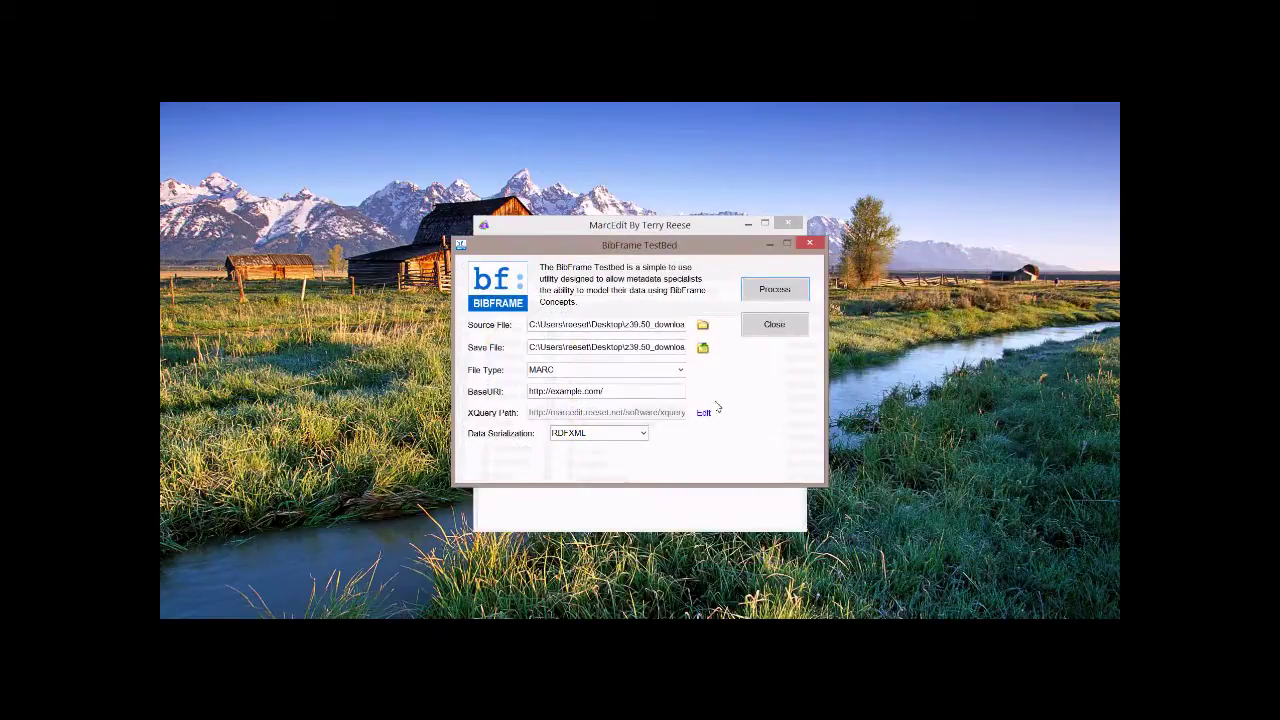
pyautogui.click(760, 289)
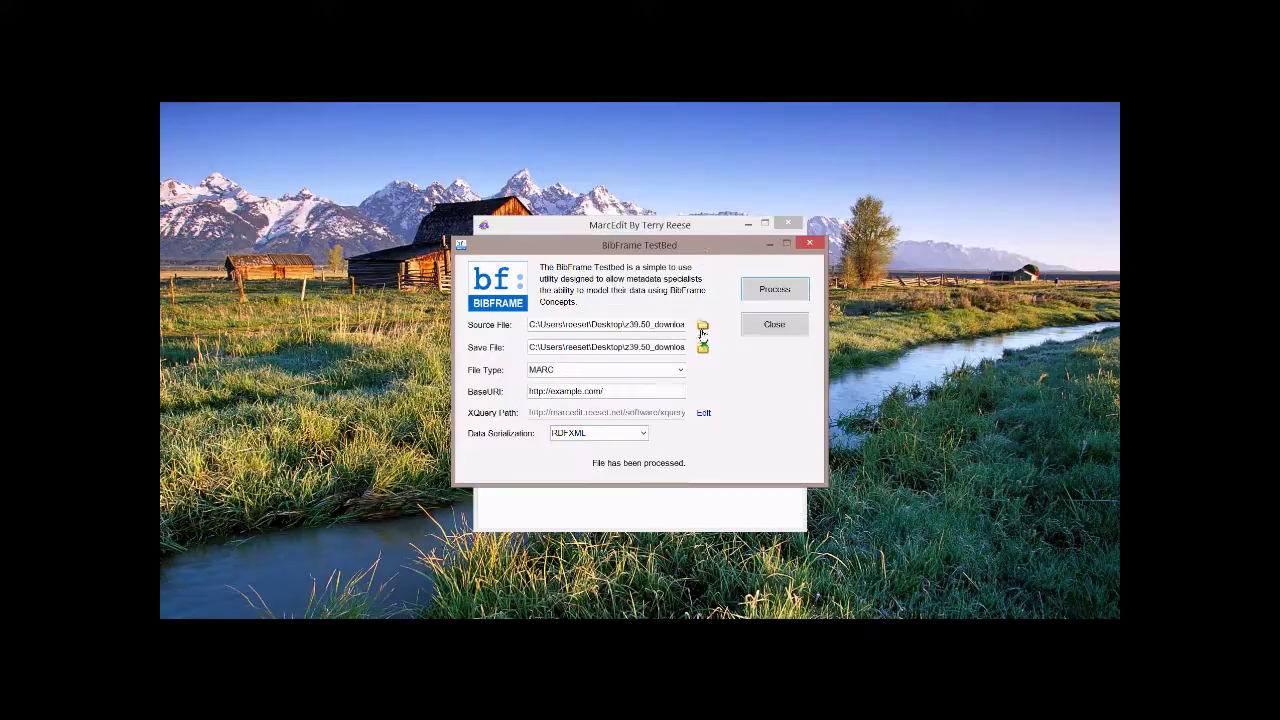
# - Select z39.50_downloads_linked.mrc as the BibFrame Testbed source file
pyautogui.click(702, 329)
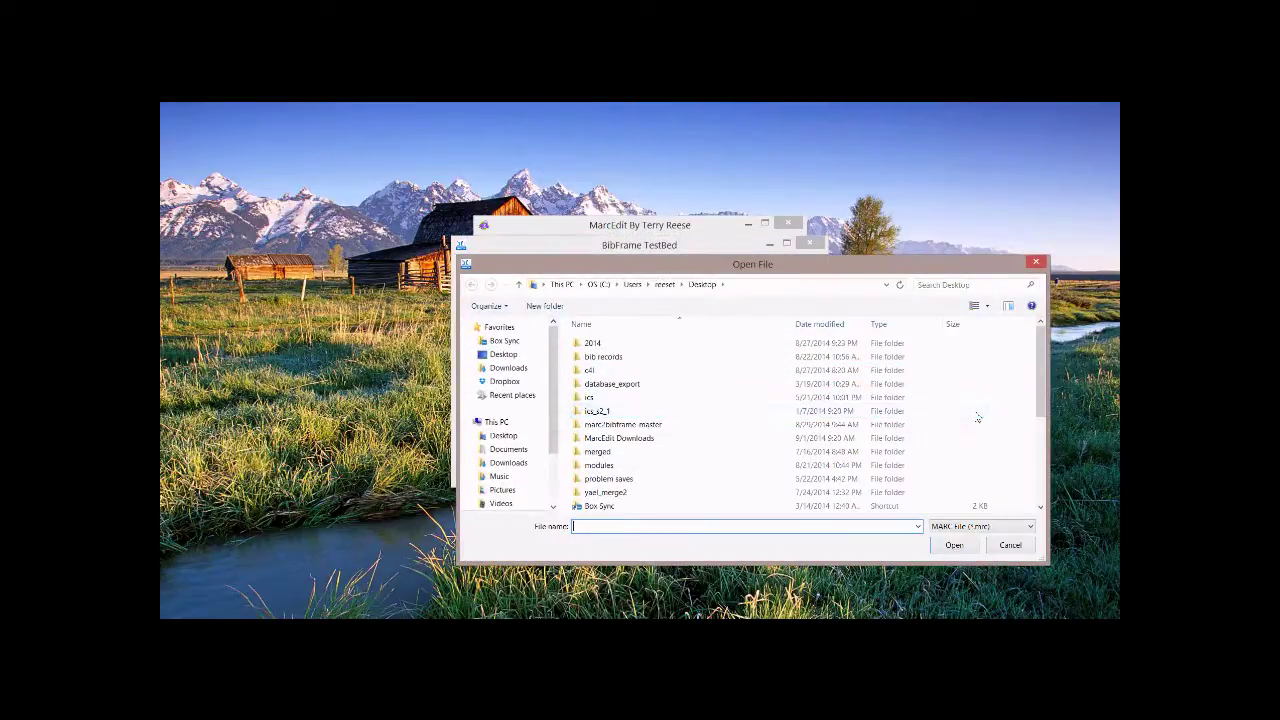
pyautogui.moveTo(1040, 377); pyautogui.dragTo(1046, 511)
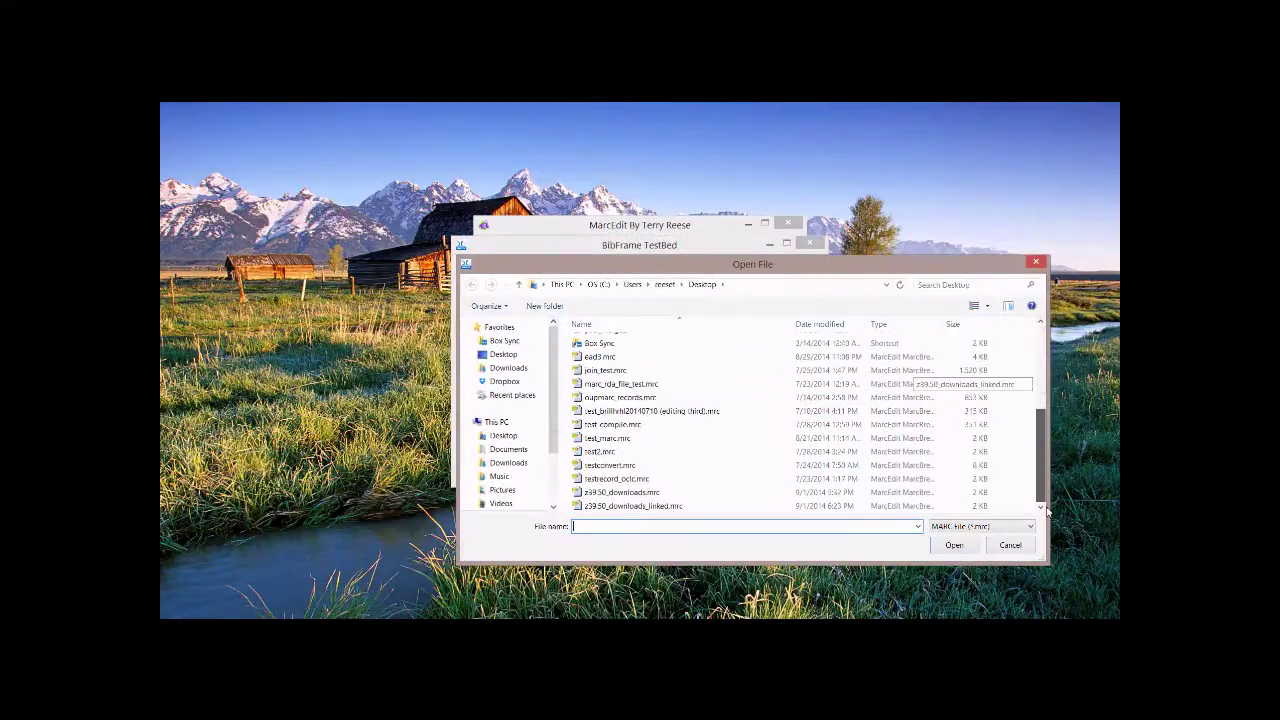
pyautogui.doubleClick(680, 507)
# - Set the output file to z39.50_downloads-bf-links.xml and run the BibFrame conversion
pyautogui.click(703, 348)
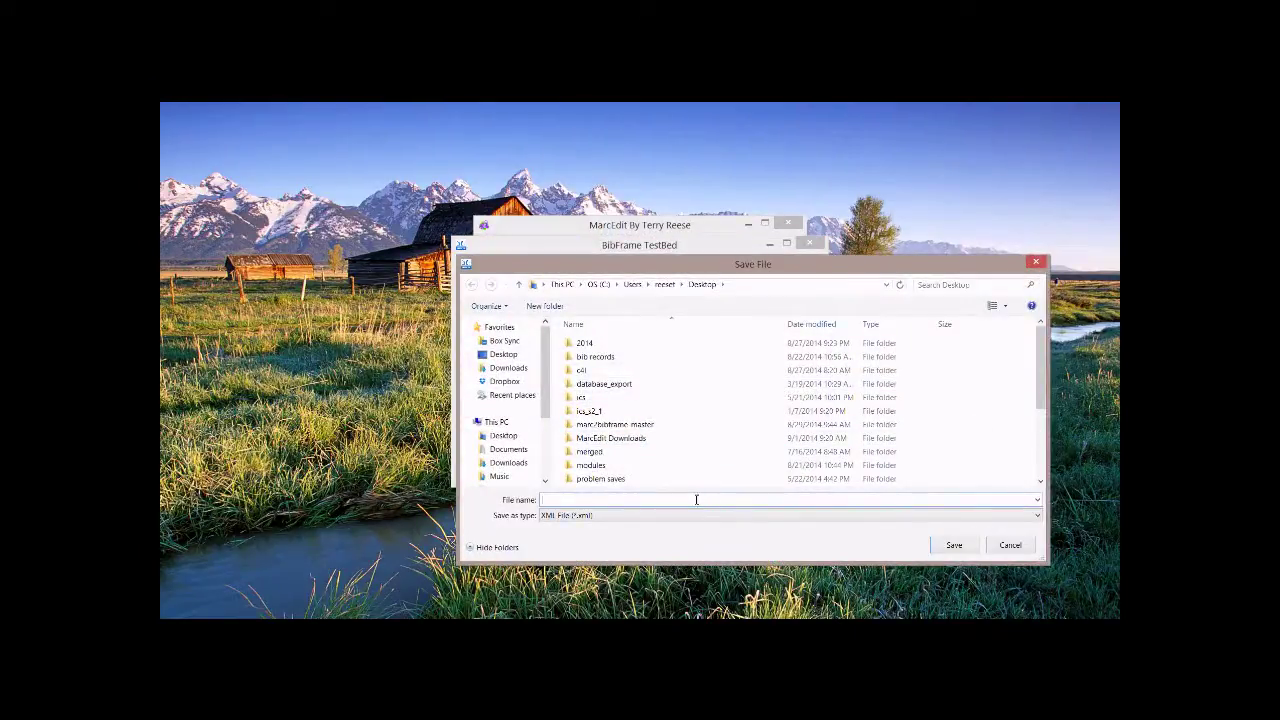
pyautogui.write('z')
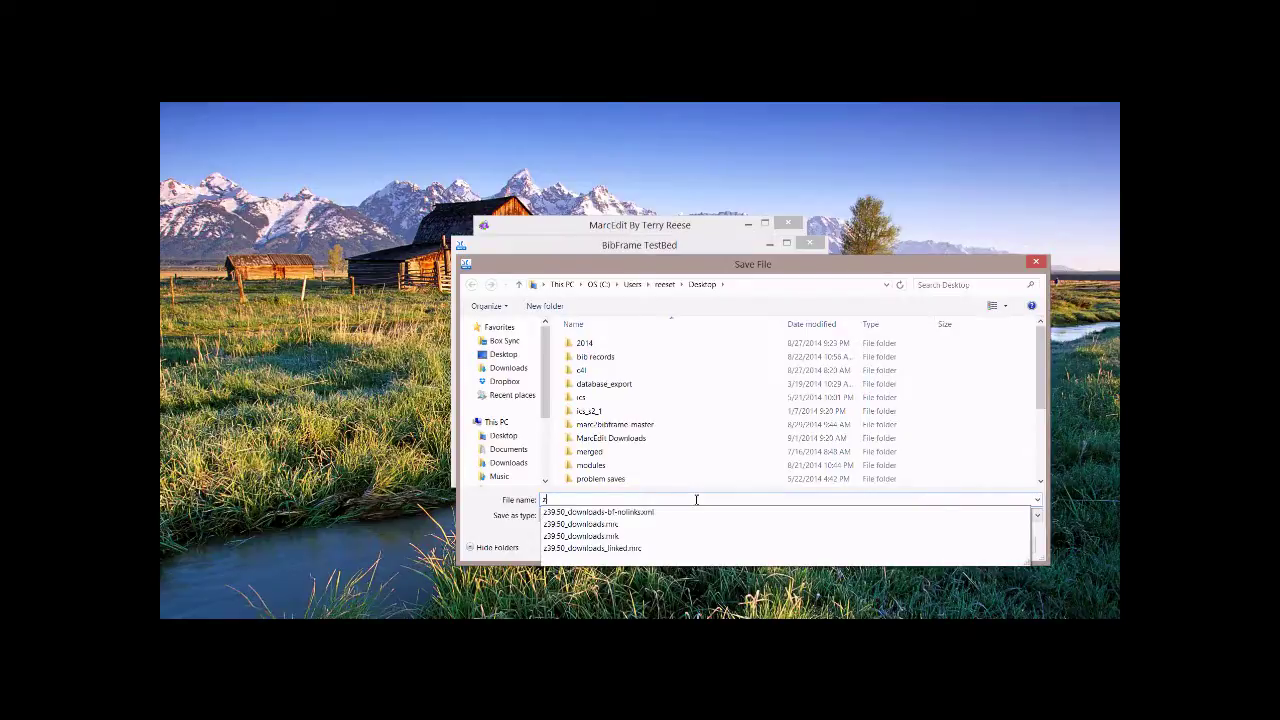
pyautogui.press('Down')
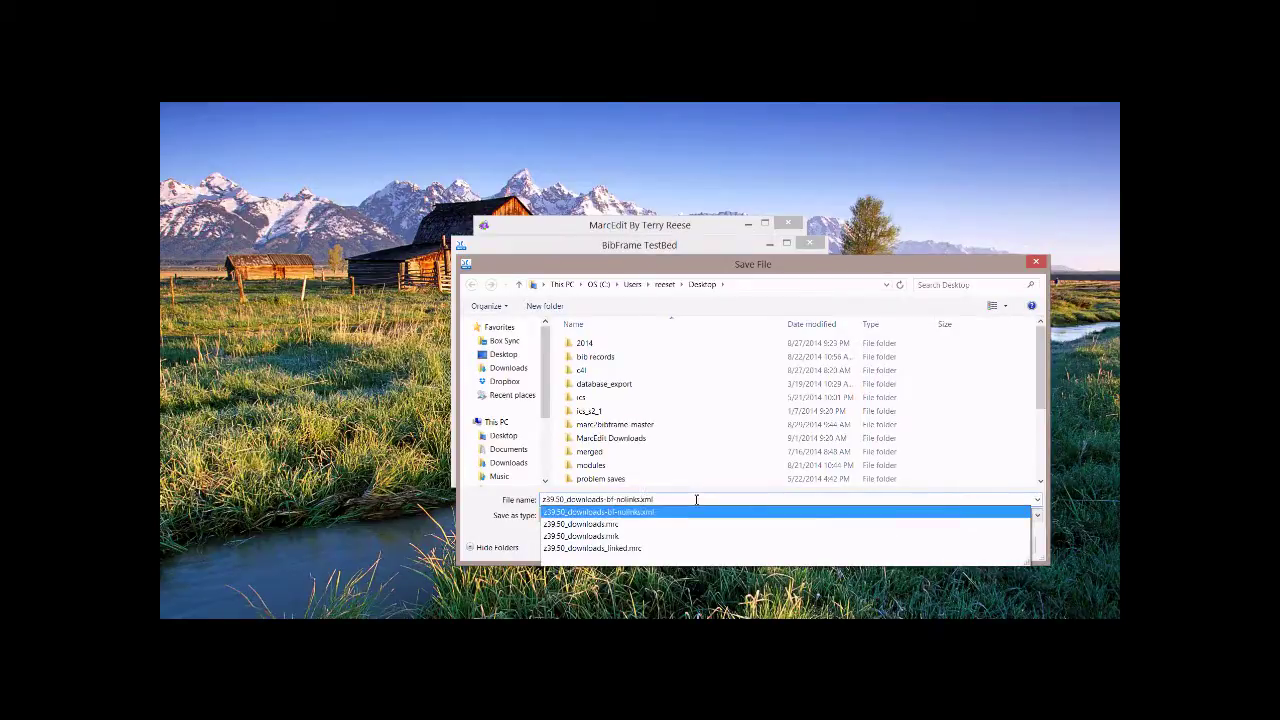
pyautogui.press('Return')
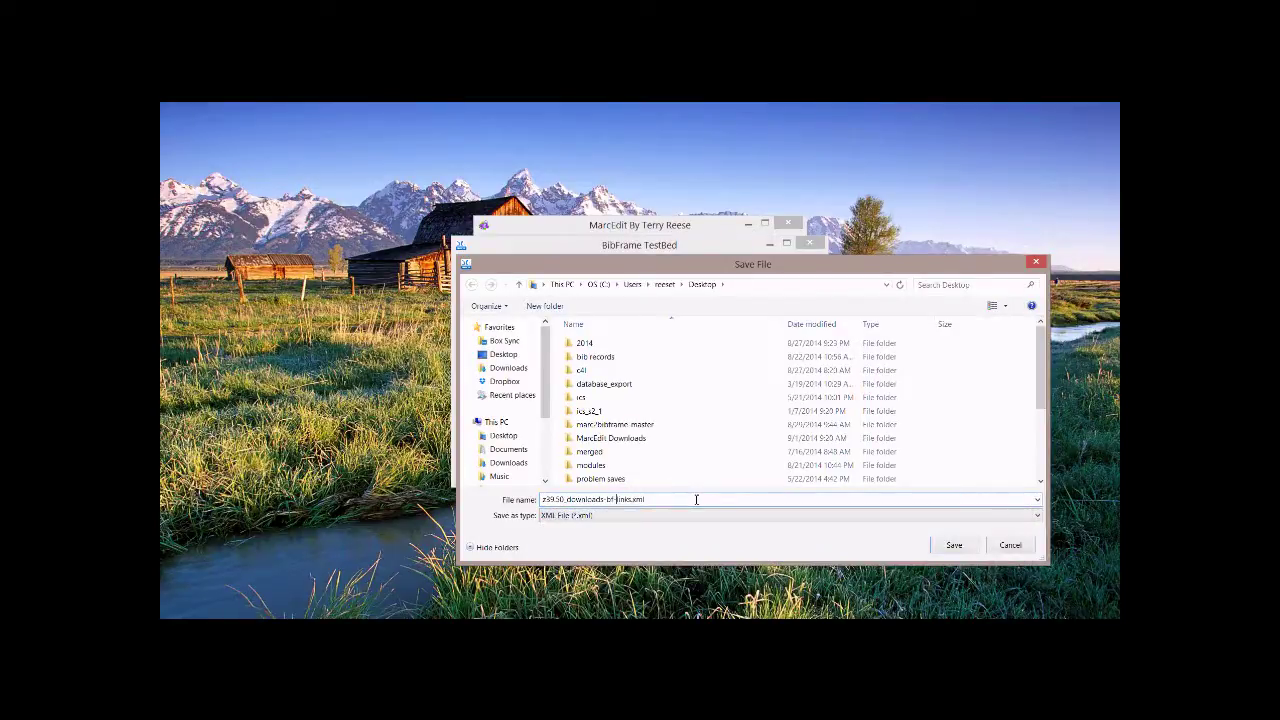
pyautogui.click(940, 548)
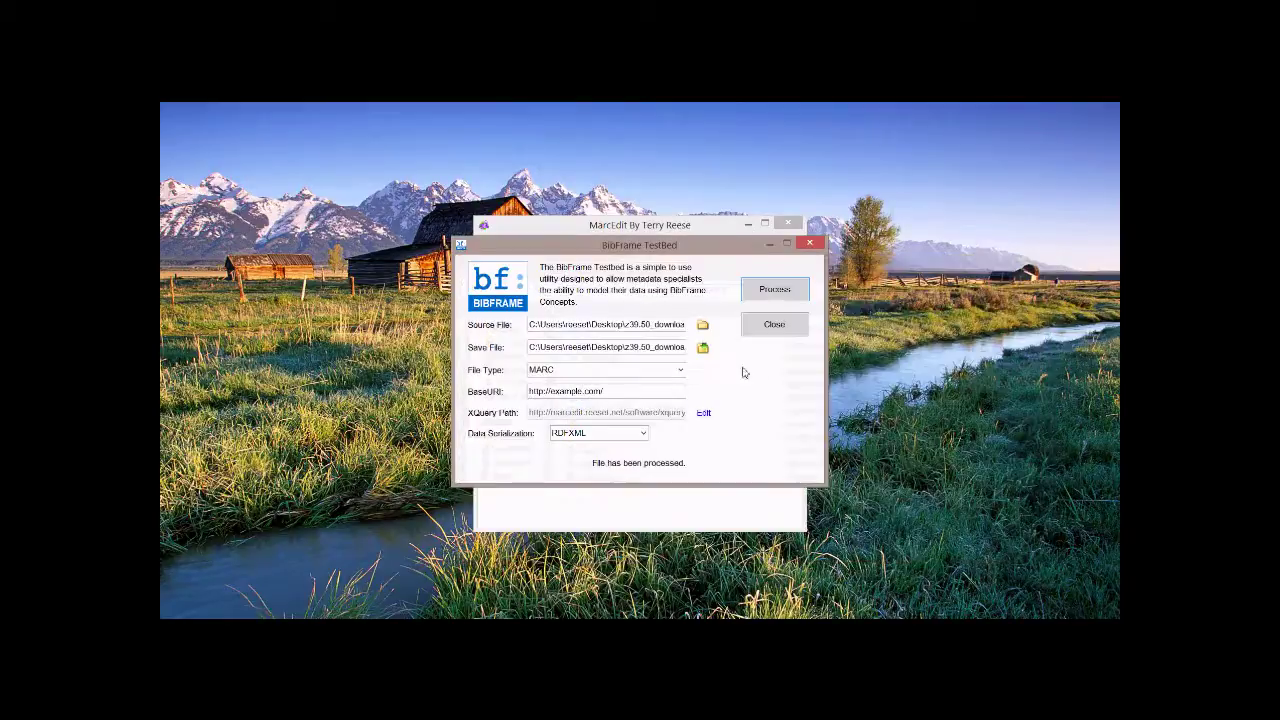
pyautogui.click(782, 290)
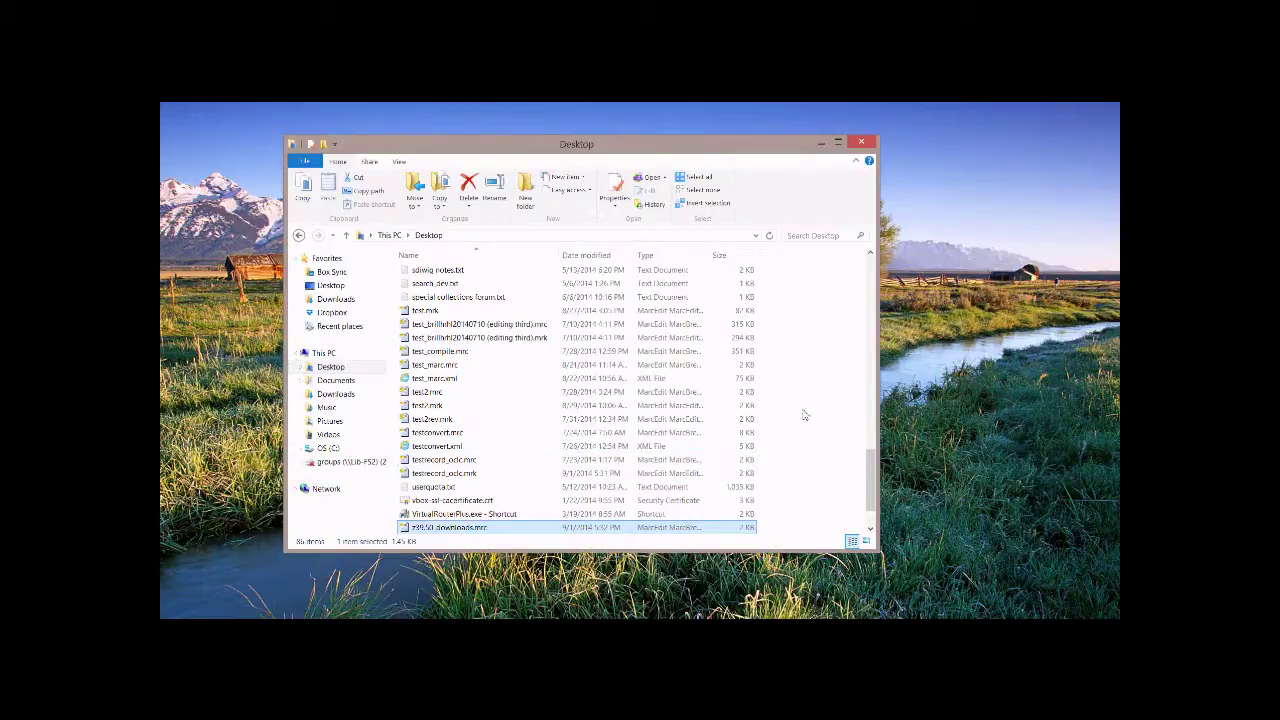
# - Scroll through z39.50_downloads-bf-links.xml to inspect its hasAuthority links to id.loc.gov URIs
pyautogui.scroll(-2, 868, 470)
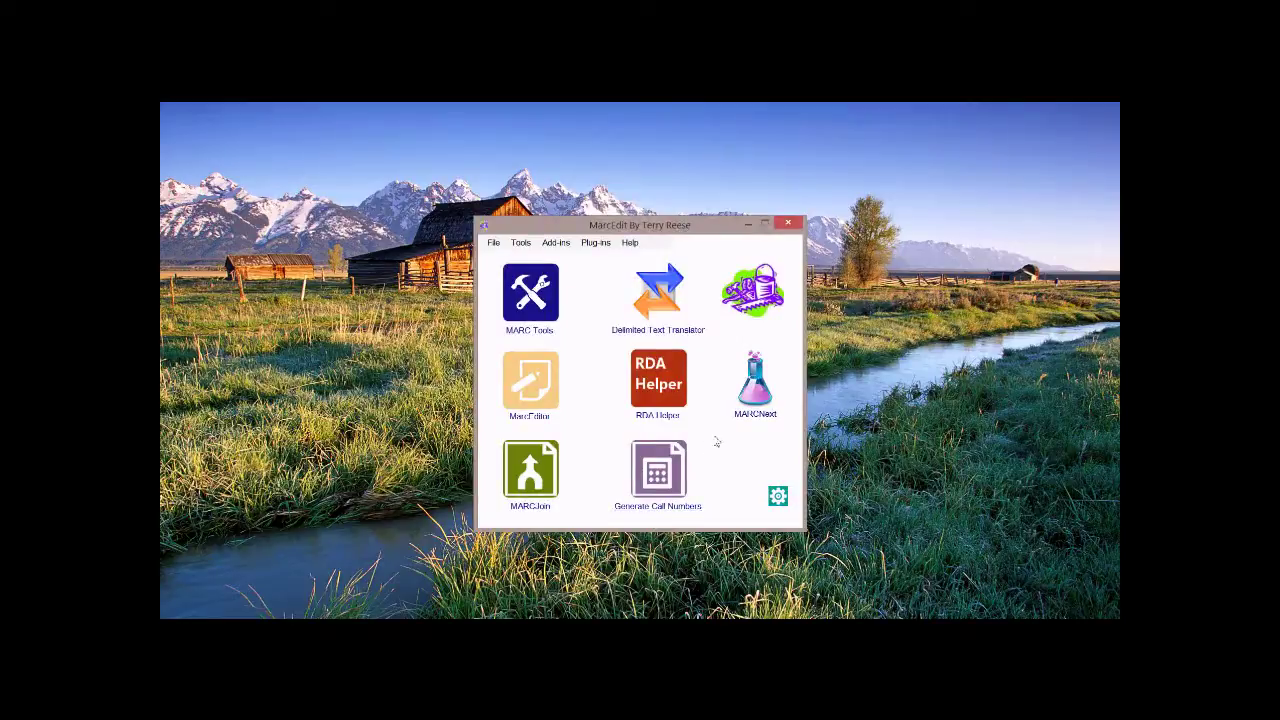
# - Go back to MarcEdit's MARCNext tools page from the main window
pyautogui.click(750, 399)
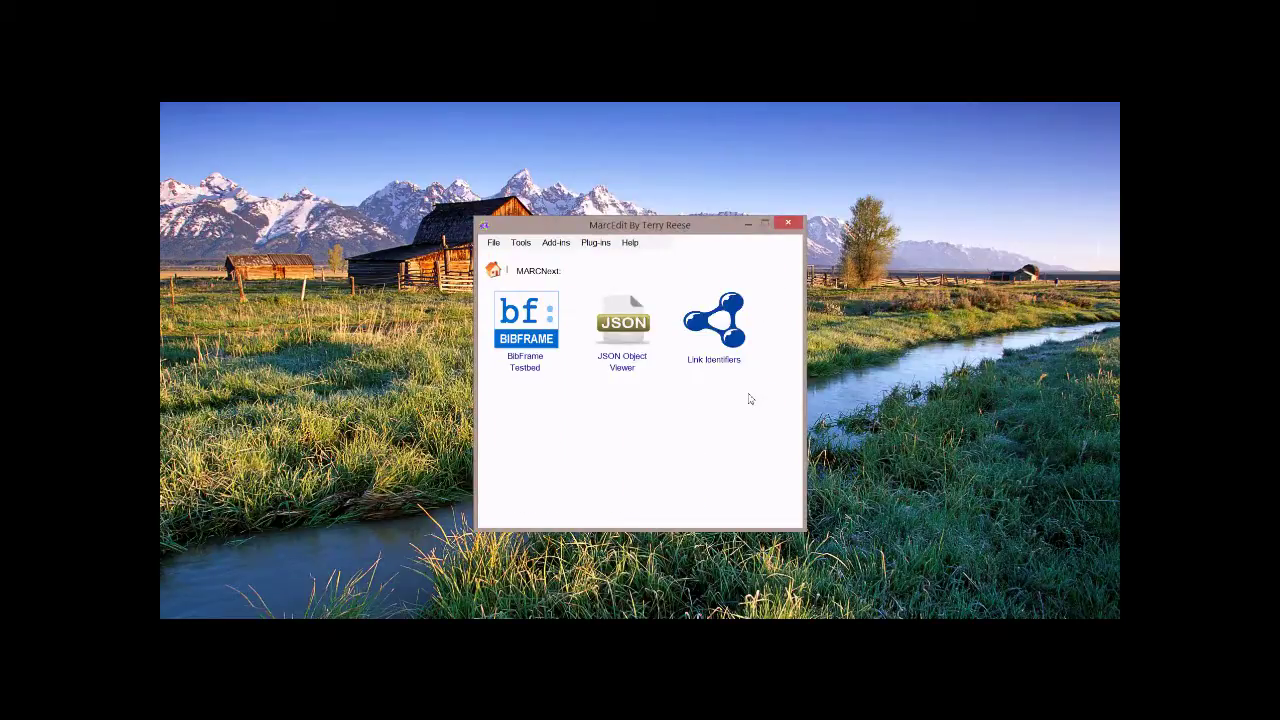